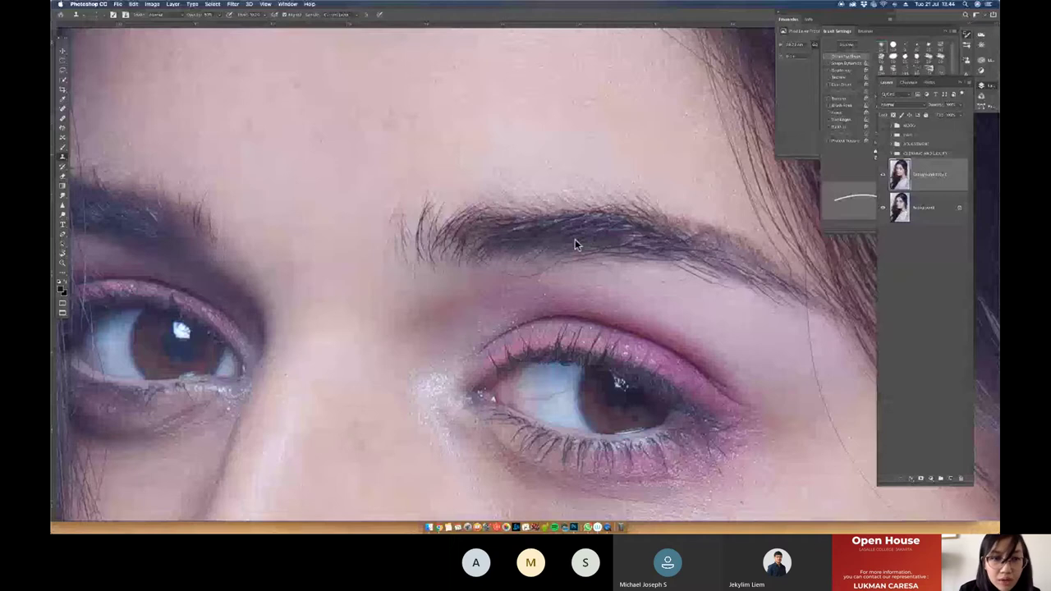
Step: Patch away the stray hairs beside the inner end of the right-hand eyebrow, using clean forehead skin
{"action": "key", "text": "j"}
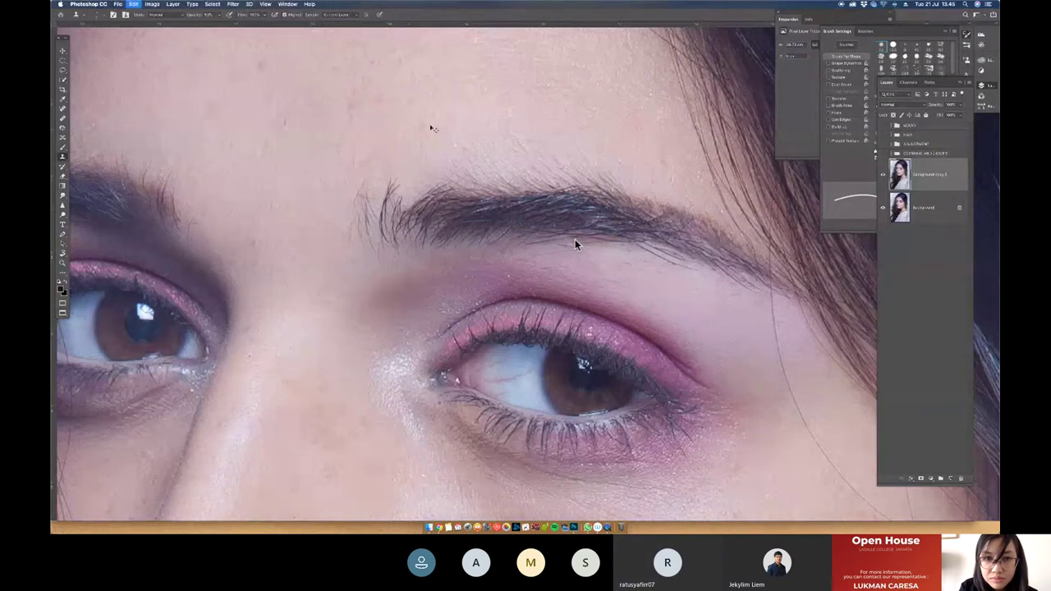
{"action": "key", "text": "ctrl+minus"}
{"action": "key", "text": "ctrl+minus"}
{"action": "key", "text": "ctrl+minus"}
{"action": "mouse_move", "coordinate": [668, 225]}
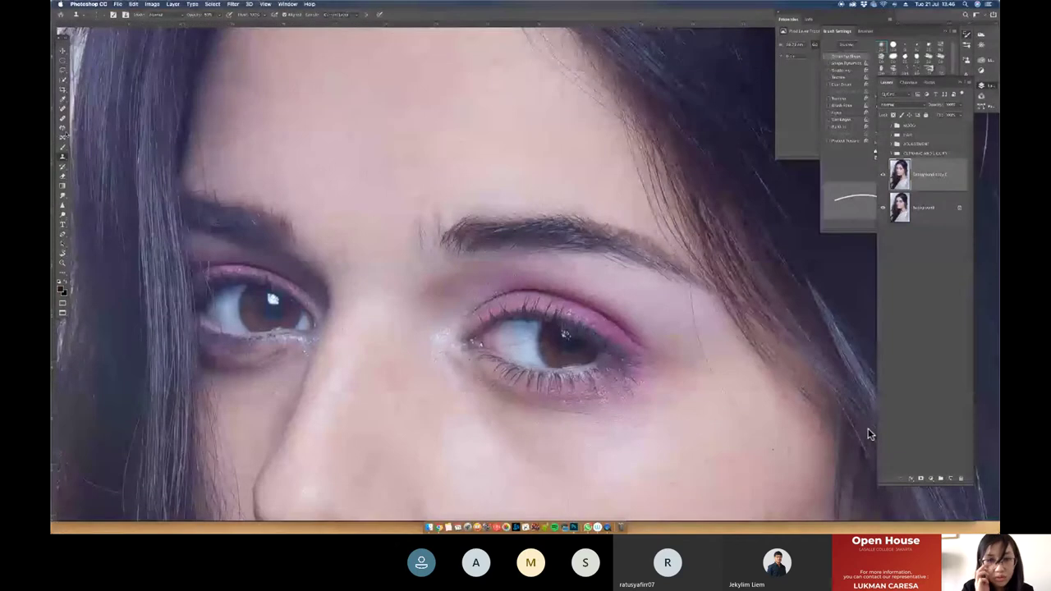
{"action": "key", "text": "l"}
{"action": "mouse_move", "coordinate": [423, 195]}
{"action": "left_mouse_down"}
{"action": "mouse_move", "coordinate": [404, 200]}
{"action": "mouse_move", "coordinate": [442, 265]}
{"action": "mouse_move", "coordinate": [418, 225]}
{"action": "mouse_move", "coordinate": [438, 216]}
{"action": "mouse_move", "coordinate": [386, 147]}
{"action": "left_mouse_up"}
{"action": "key", "text": "ctrl+d"}
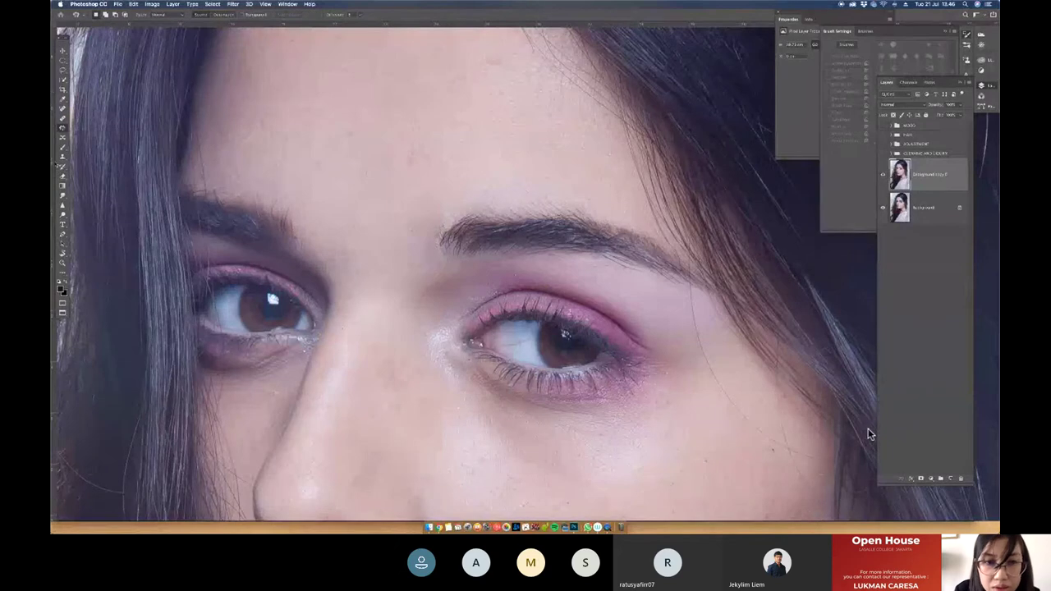
Step: Clean up the inner edge of the right-hand eyebrow with the Patch tool, sampling the smooth skin around it
{"action": "key", "text": "b"}
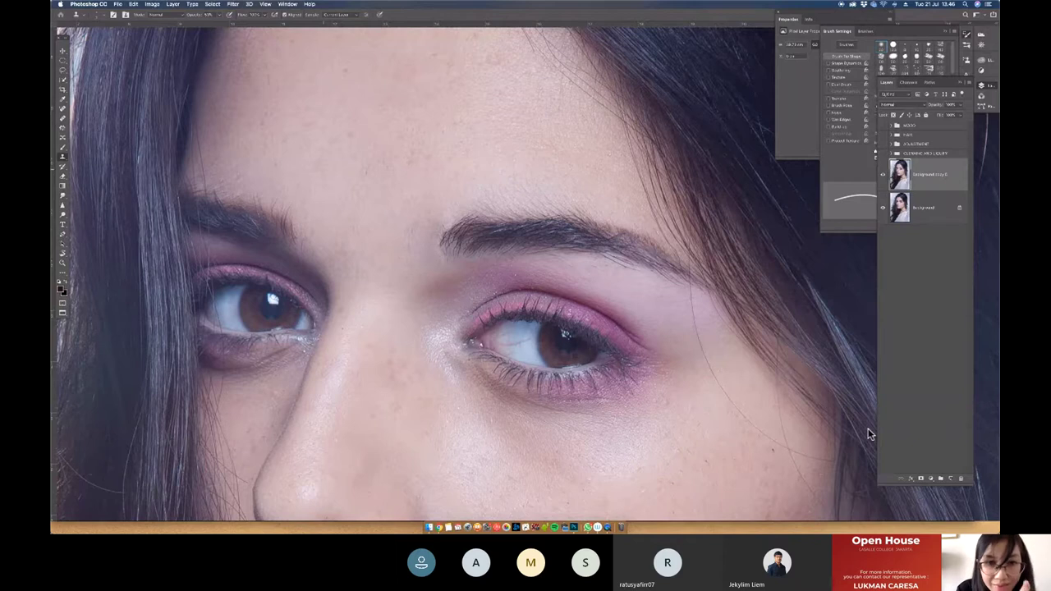
{"action": "key", "text": "j"}
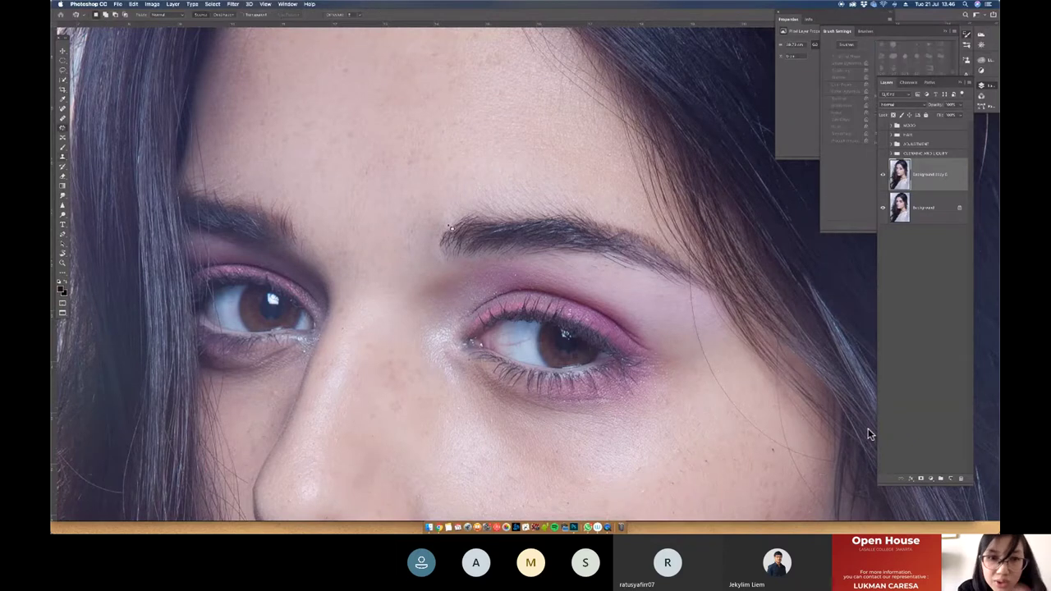
{"action": "mouse_move", "coordinate": [436, 226]}
{"action": "left_mouse_down"}
{"action": "mouse_move", "coordinate": [432, 246]}
{"action": "mouse_move", "coordinate": [417, 176]}
{"action": "mouse_move", "coordinate": [444, 109]}
{"action": "left_mouse_up"}
{"action": "key", "text": "ctrl+d"}
{"action": "left_click_drag", "start_coordinate": [442, 241], "coordinate": [448, 261]}
{"action": "left_click", "coordinate": [472, 270]}
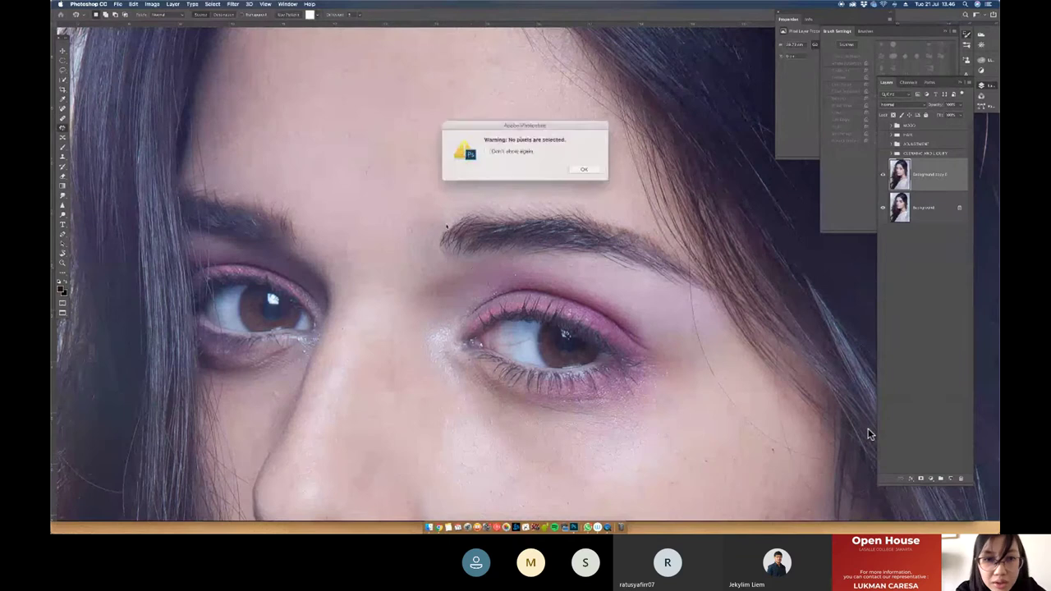
{"action": "left_click", "coordinate": [579, 168]}
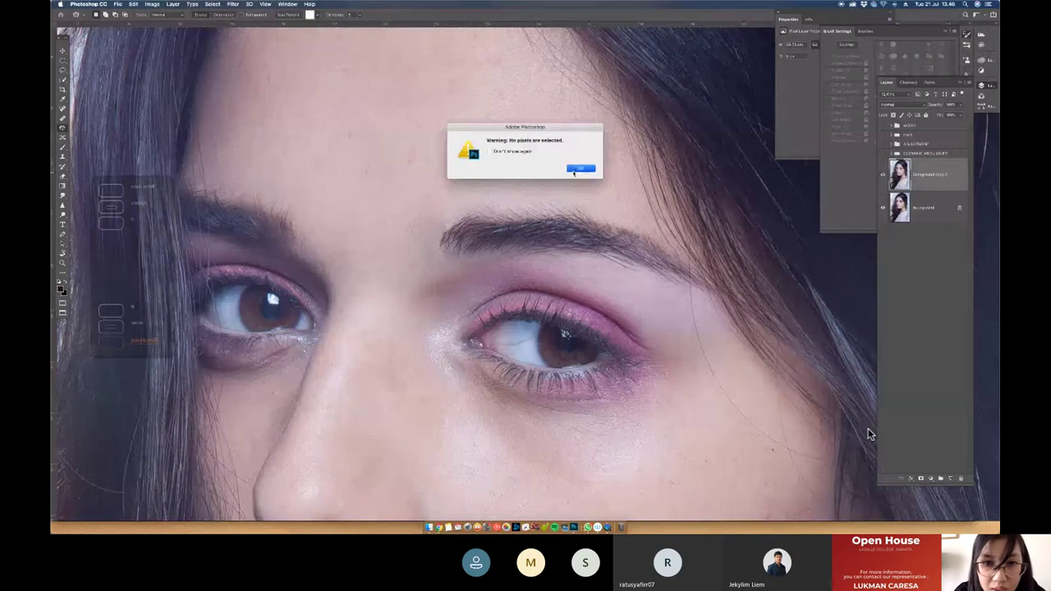
{"action": "left_click_drag", "start_coordinate": [442, 228], "coordinate": [453, 217]}
{"action": "left_click", "coordinate": [506, 186]}
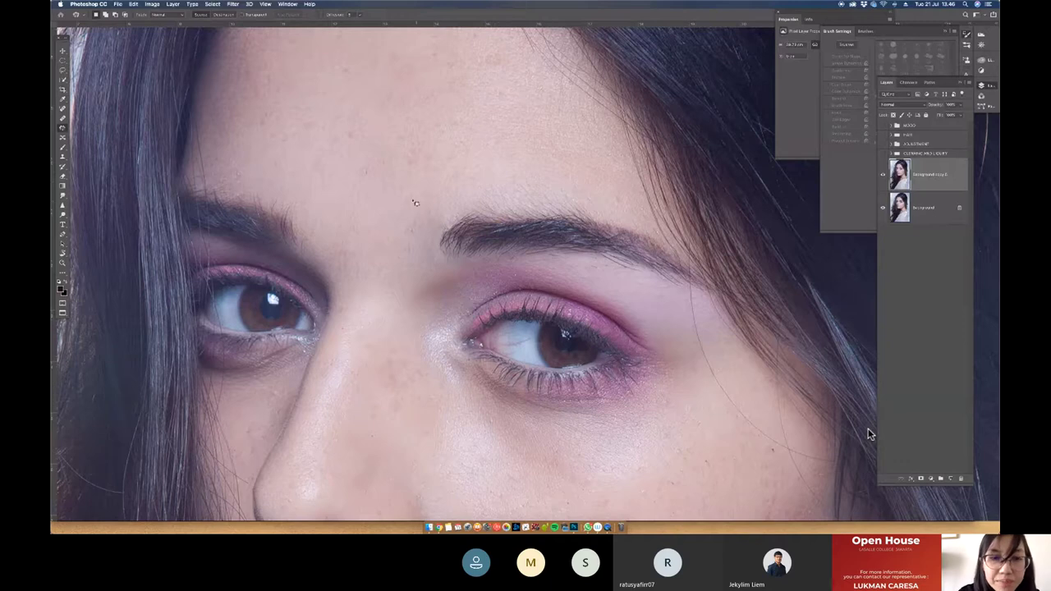
Step: Set the Clone Stamp tool's blending mode to Lighten
{"action": "left_click", "coordinate": [63, 157]}
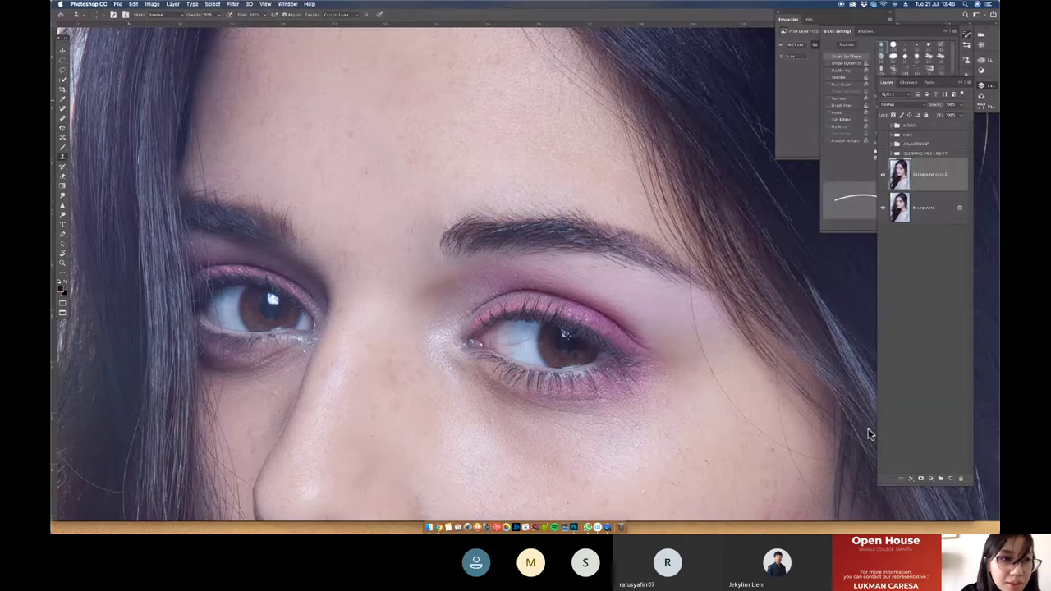
{"action": "left_click", "coordinate": [156, 15]}
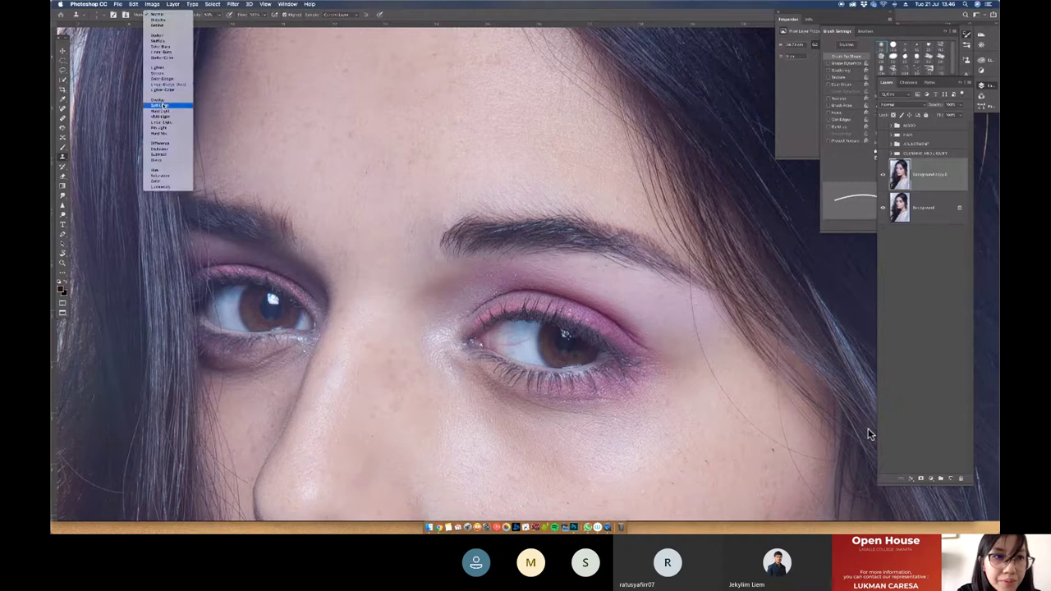
{"action": "left_click", "coordinate": [161, 67]}
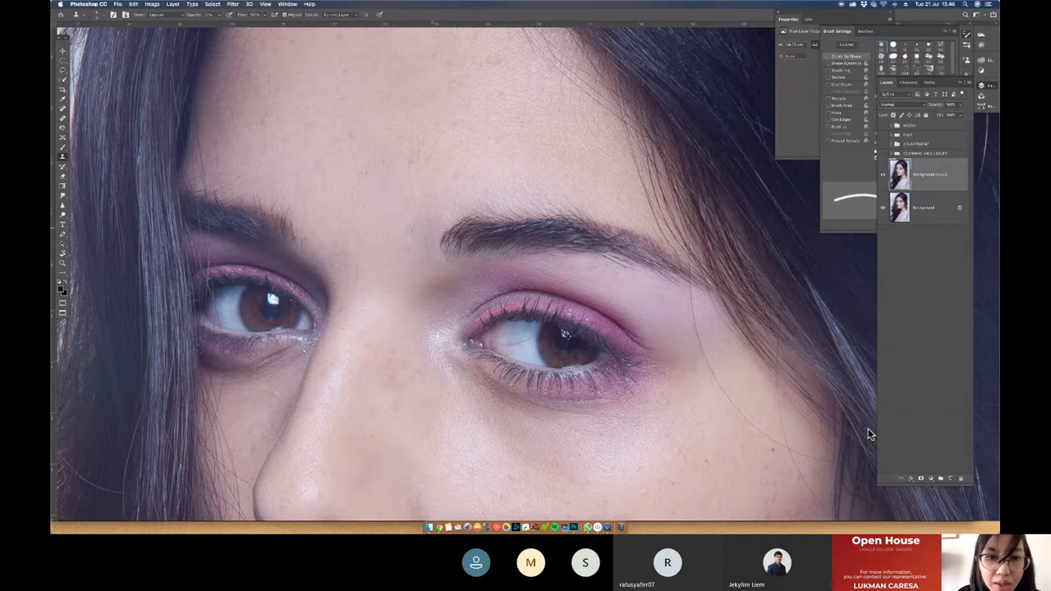
Step: Patch the uneven skin between the brows, next to the right-hand eyebrow, with skin from higher on the forehead
{"action": "key", "text": "j"}
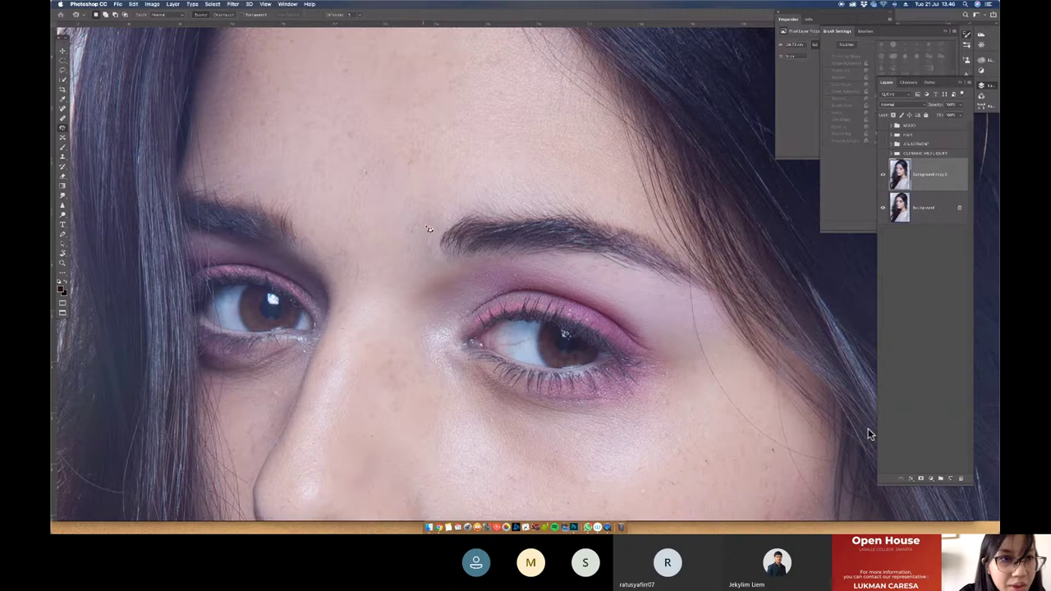
{"action": "mouse_move", "coordinate": [421, 224]}
{"action": "left_mouse_down"}
{"action": "mouse_move", "coordinate": [425, 256]}
{"action": "mouse_move", "coordinate": [442, 264]}
{"action": "mouse_move", "coordinate": [446, 221]}
{"action": "mouse_move", "coordinate": [434, 152]}
{"action": "left_mouse_up"}
{"action": "left_click_drag", "start_coordinate": [435, 211], "coordinate": [444, 164]}
{"action": "key", "text": "ctrl+d"}
Step: Copy the inner eyebrow area from the original background layer to a new layer and place it above the retouched copy
{"action": "scroll", "coordinate": [535, 177], "scroll_direction": "down", "scroll_amount": 5}
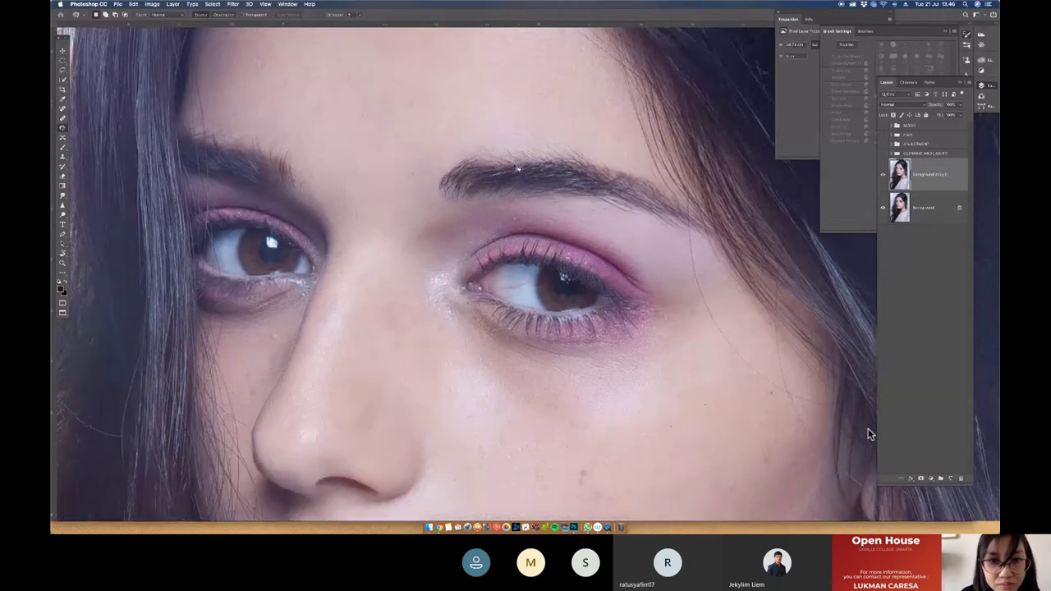
{"action": "scroll", "coordinate": [515, 167], "scroll_direction": "down", "scroll_amount": 1}
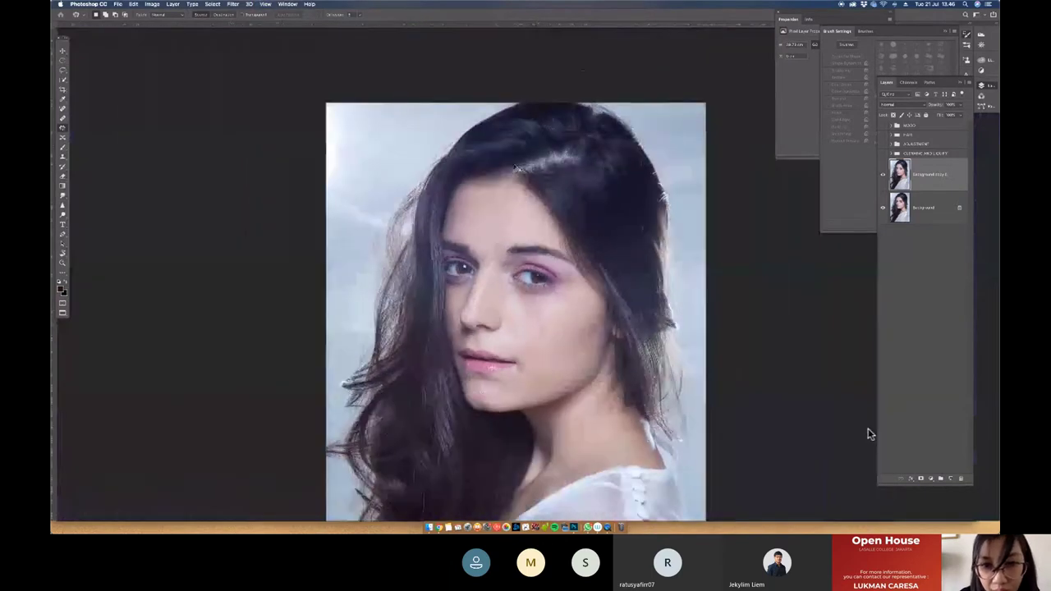
{"action": "scroll", "coordinate": [518, 169], "scroll_direction": "up", "scroll_amount": 6}
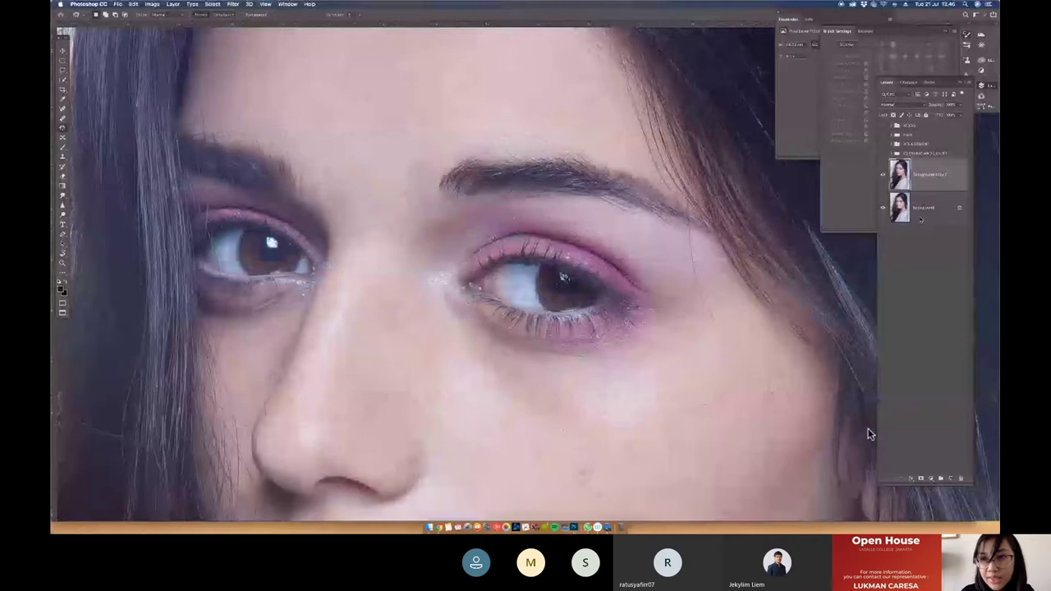
{"action": "key", "text": "alt+bracketleft"}
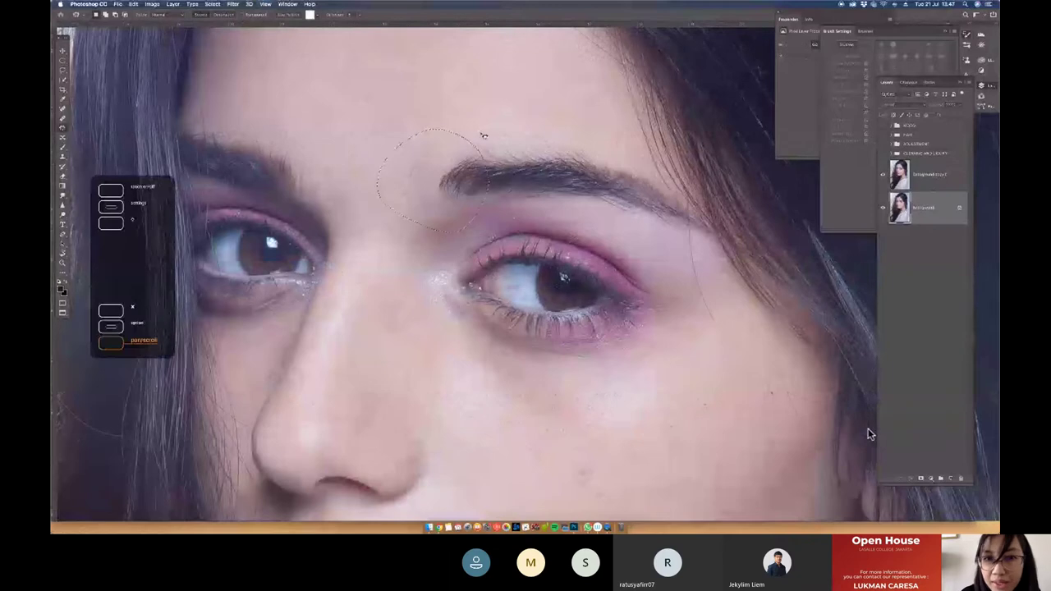
{"action": "key", "text": "ctrl+shift+alt+n"}
{"action": "key", "text": "ctrl+bracketright"}
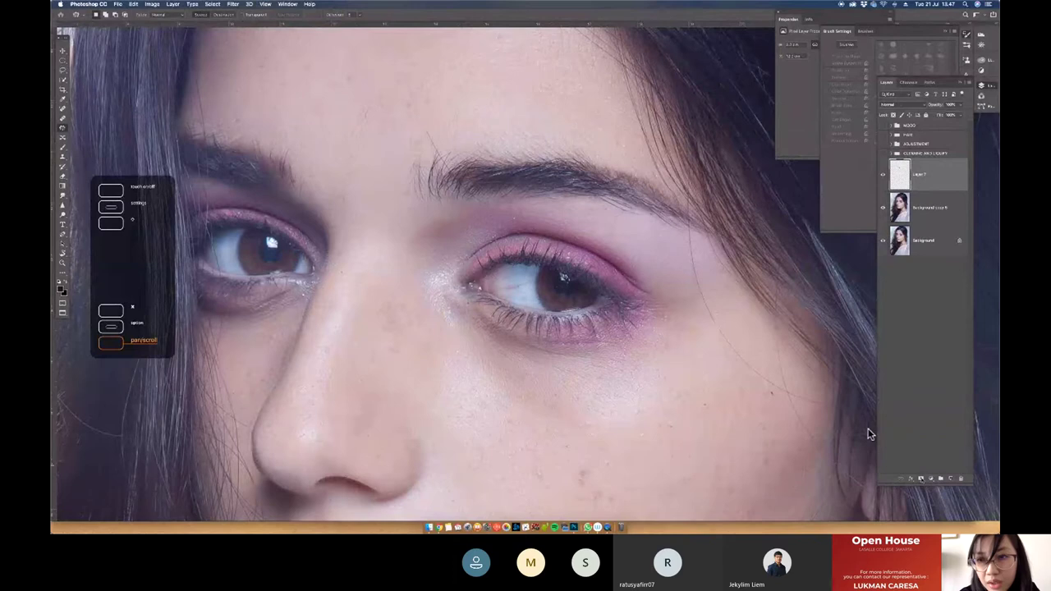
Step: Lower the copied eyebrow layer's opacity, add an inverted black mask, and brush on it in white to restore some hairs
{"action": "left_click", "coordinate": [921, 479]}
{"action": "key", "text": "ctrl+z"}
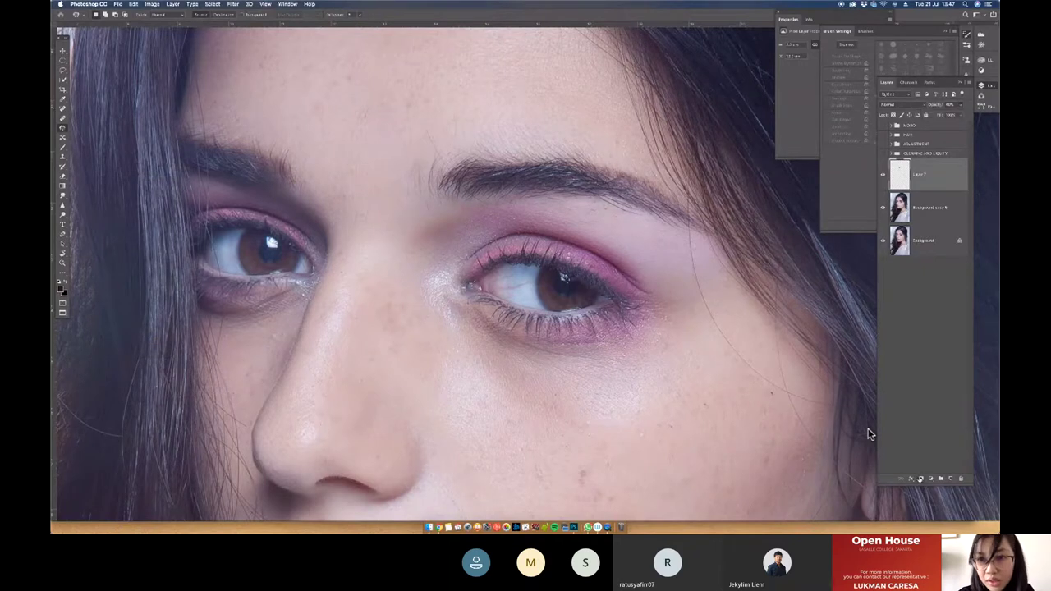
{"action": "left_click", "coordinate": [921, 479]}
{"action": "key", "text": "super+i"}
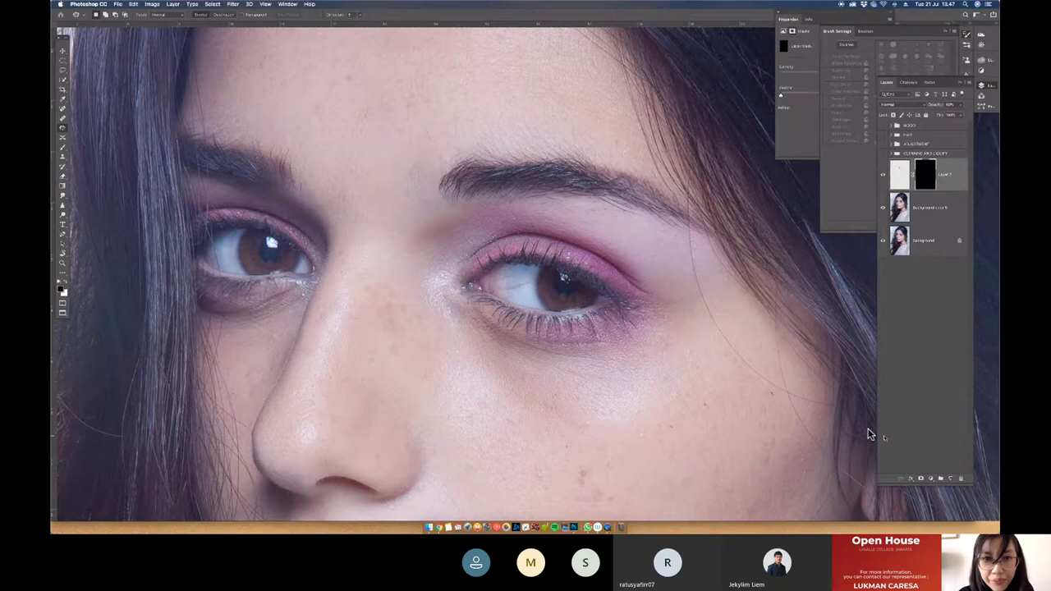
{"action": "key", "text": "b"}
{"action": "key", "text": "x"}
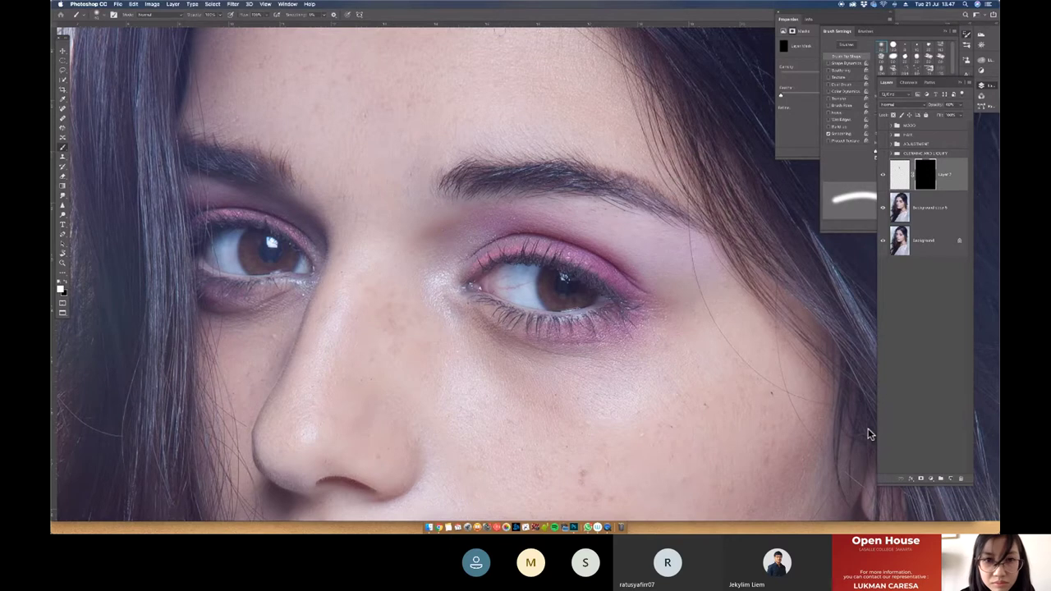
Step: Check the whole portrait and merge the masked eyebrow layer into the retouched layer beneath it
{"action": "key", "text": "super+0"}
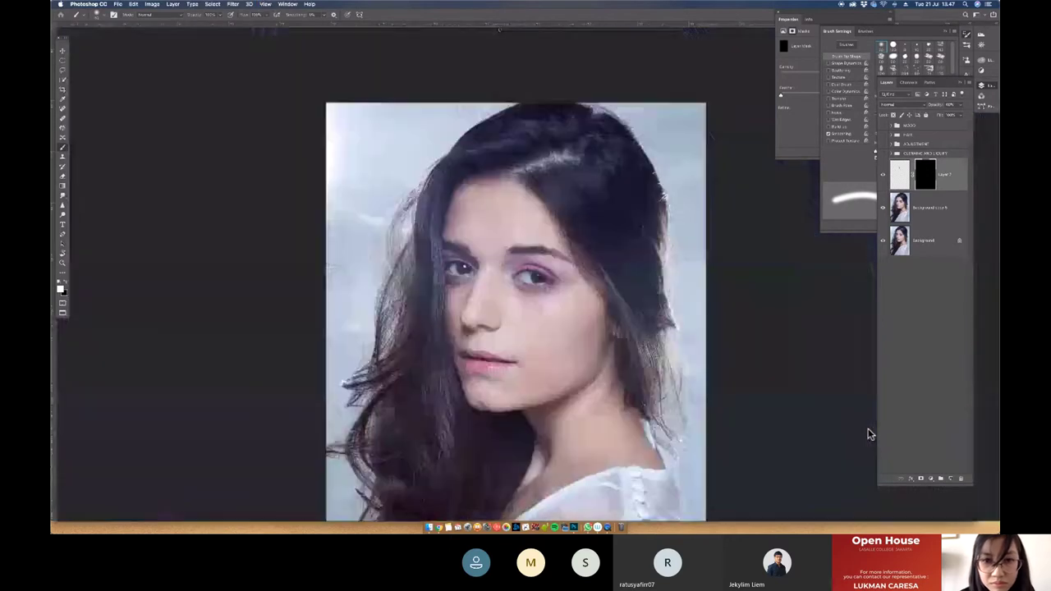
{"action": "key", "text": "super+1"}
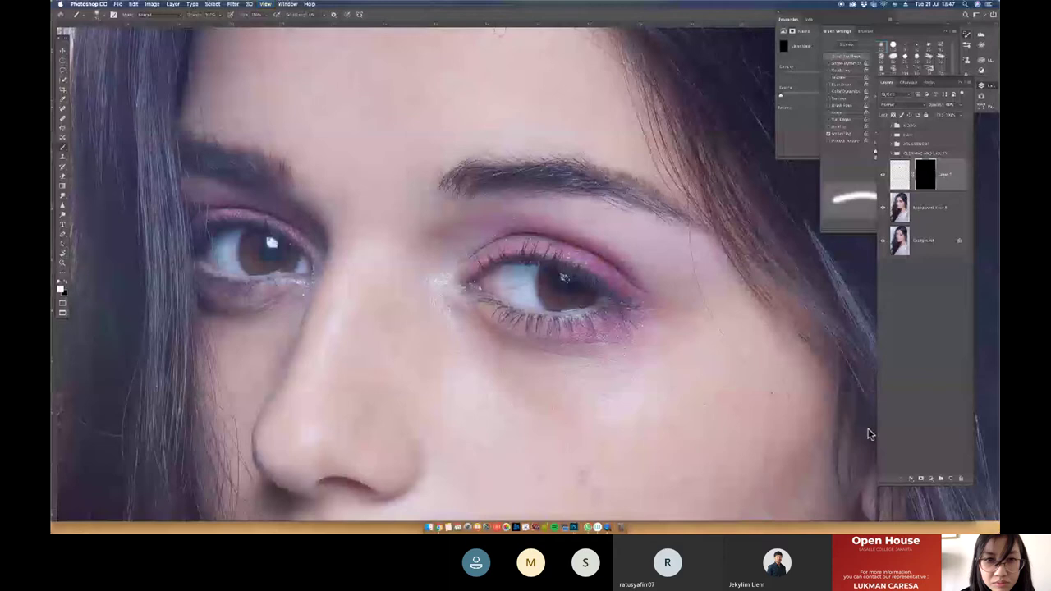
{"action": "key", "text": "super+e"}
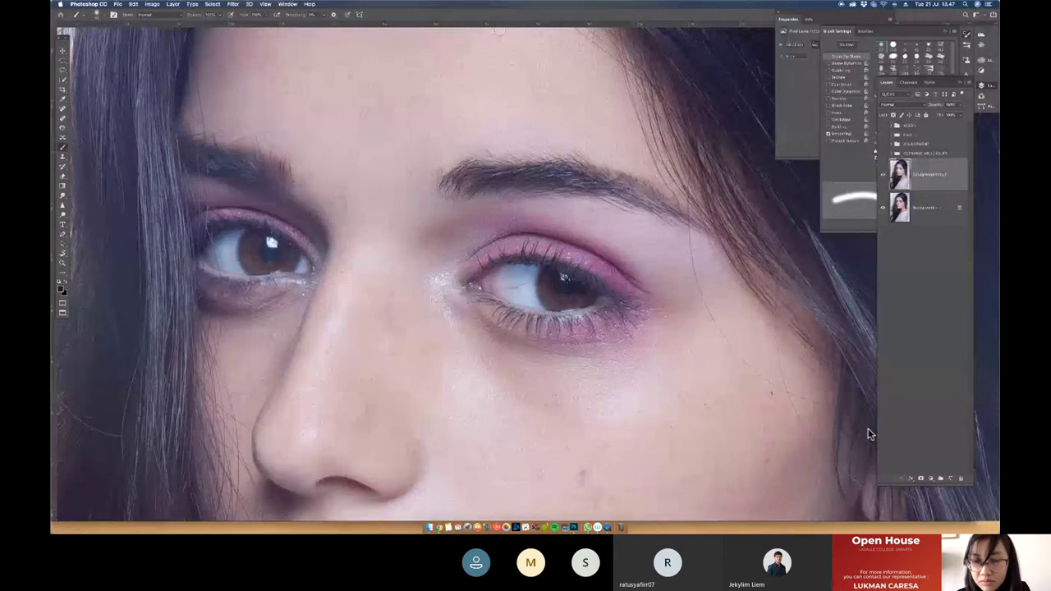
Step: Patch the blemishes on the skin below the left-hand eye, beside the nose
{"action": "scroll", "coordinate": [871, 434], "scroll_direction": "down", "scroll_amount": 3}
{"action": "scroll", "coordinate": [871, 434], "scroll_direction": "left", "scroll_amount": 3}
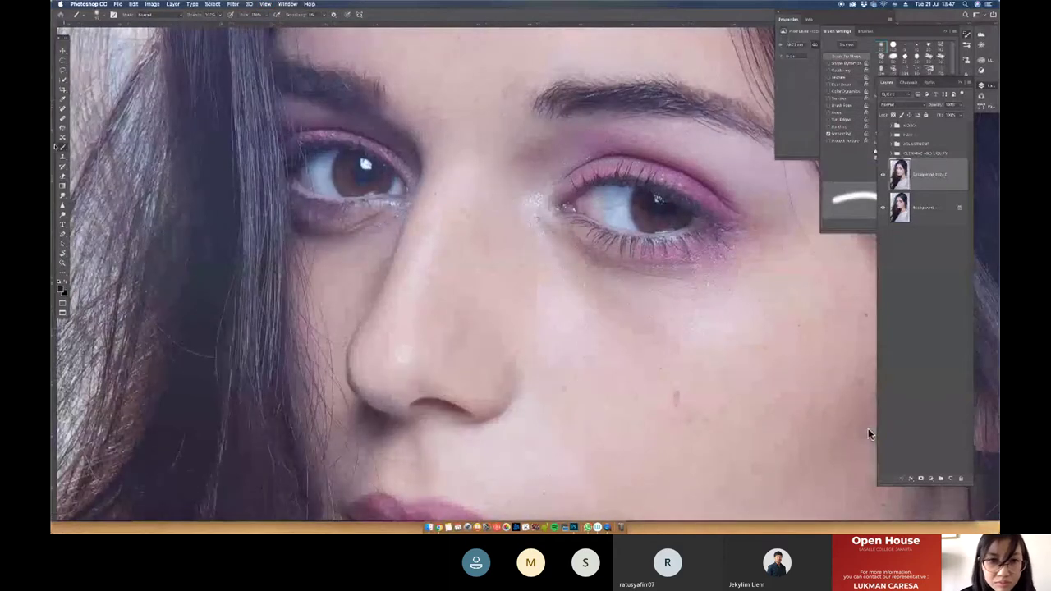
{"action": "key", "text": "j"}
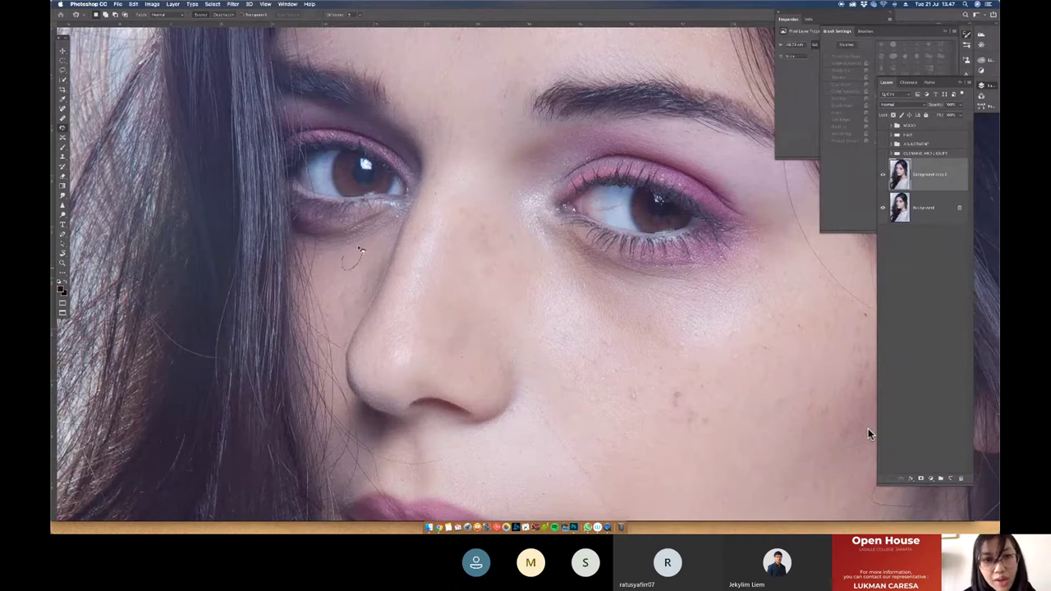
{"action": "left_click_drag", "start_coordinate": [355, 290], "coordinate": [348, 292]}
{"action": "left_click", "coordinate": [356, 286]}
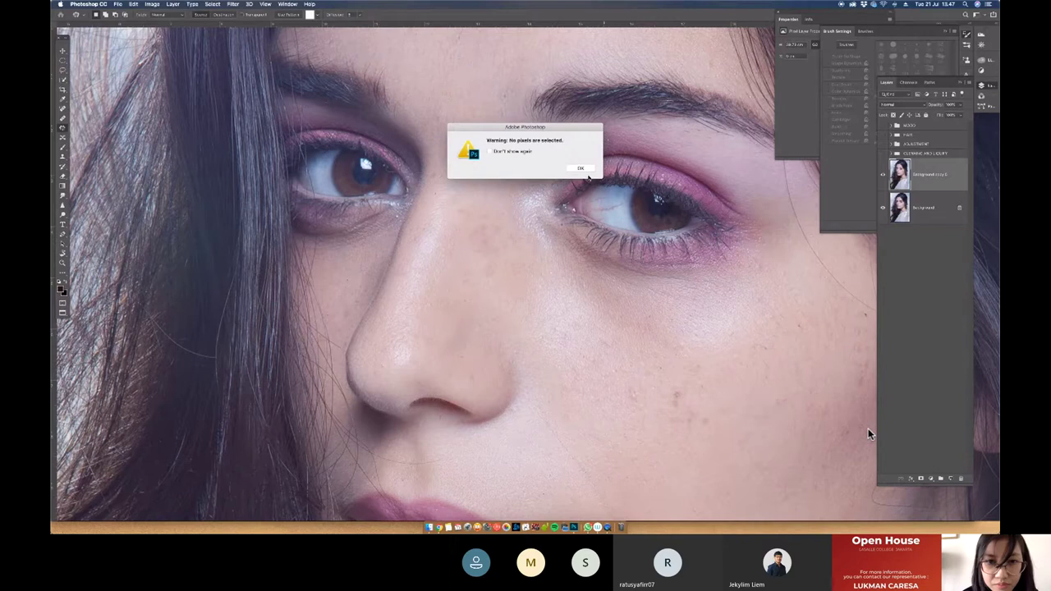
{"action": "key", "text": "Return"}
{"action": "mouse_move", "coordinate": [347, 310]}
{"action": "left_mouse_down"}
{"action": "mouse_move", "coordinate": [354, 280]}
{"action": "mouse_move", "coordinate": [364, 289]}
{"action": "left_mouse_up"}
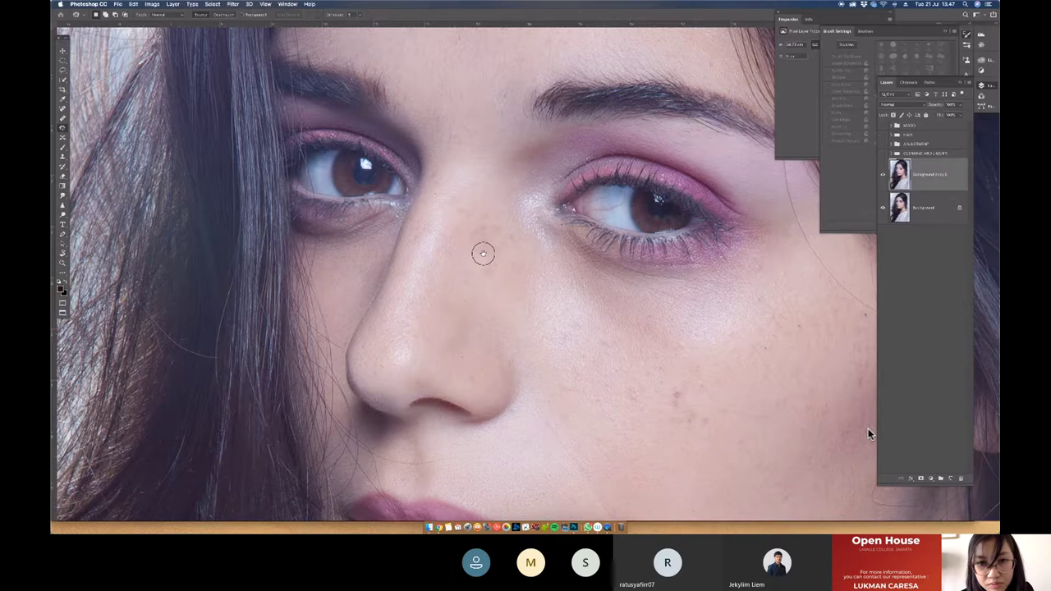
Step: Patch the dark spots in the middle of the right-hand cheek with clean skin nearby
{"action": "scroll", "coordinate": [482, 252], "scroll_direction": "down", "scroll_amount": 5}
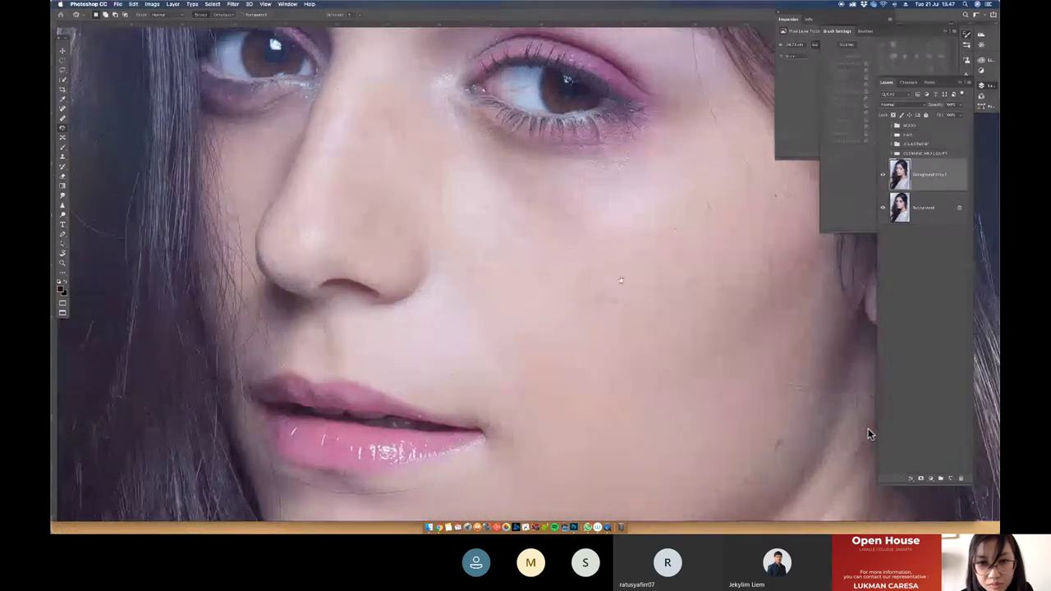
{"action": "scroll", "coordinate": [584, 260], "scroll_direction": "right", "scroll_amount": 3}
{"action": "scroll", "coordinate": [584, 260], "scroll_direction": "down", "scroll_amount": 2}
{"action": "mouse_move", "coordinate": [570, 285]}
{"action": "left_mouse_down"}
{"action": "mouse_move", "coordinate": [582, 280]}
{"action": "mouse_move", "coordinate": [560, 280]}
{"action": "left_mouse_up"}
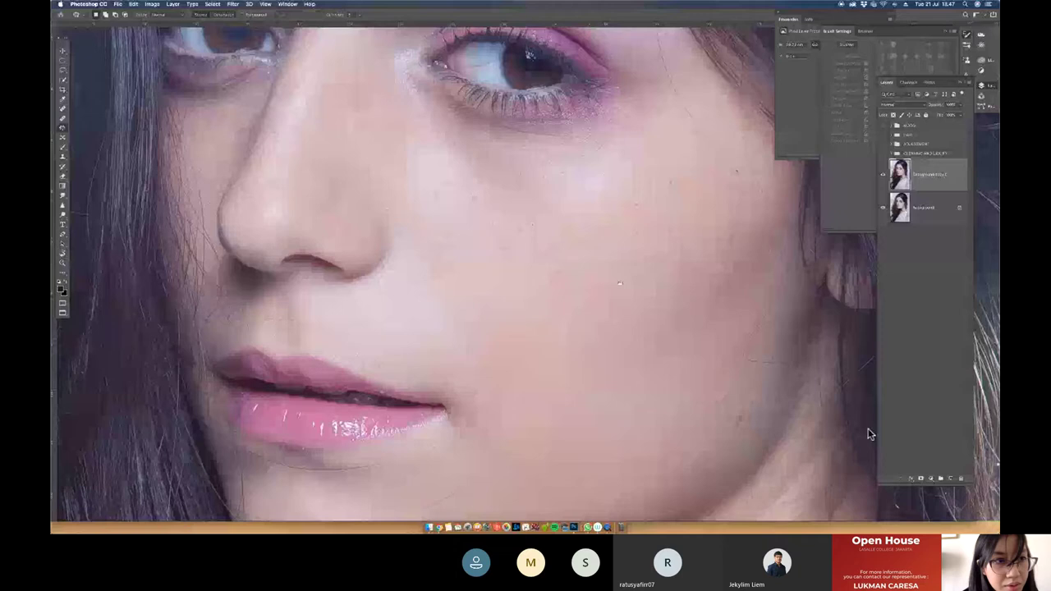
{"action": "scroll", "coordinate": [561, 267], "scroll_direction": "right", "scroll_amount": 4}
{"action": "scroll", "coordinate": [561, 266], "scroll_direction": "down", "scroll_amount": 2}
{"action": "left_click_drag", "start_coordinate": [492, 242], "coordinate": [516, 282]}
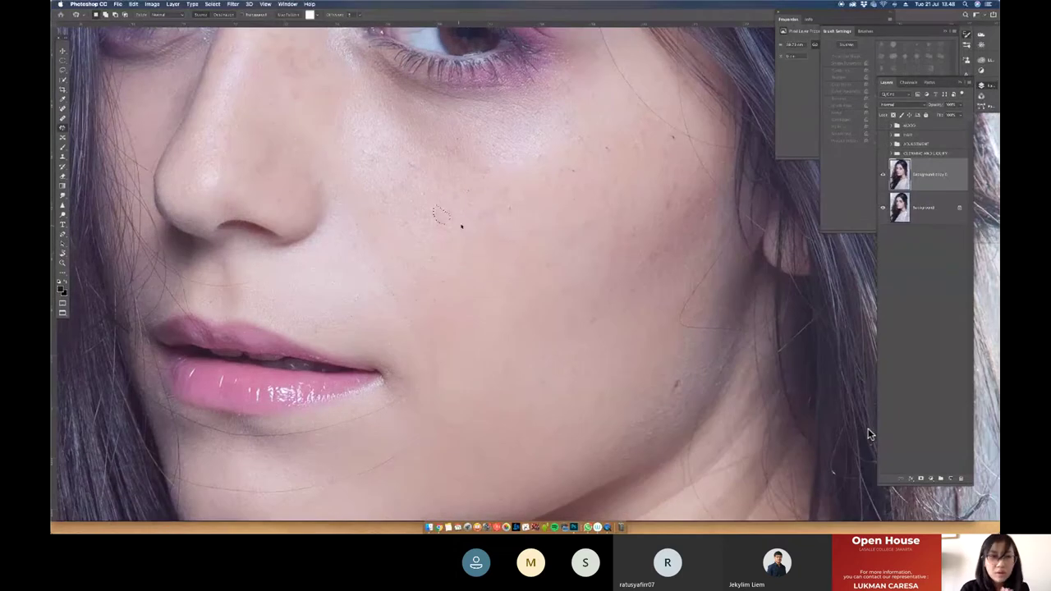
Step: Patch the remaining small spots on the upper cheek below the right-hand eye
{"action": "scroll", "coordinate": [493, 225], "scroll_direction": "up", "scroll_amount": 3}
{"action": "scroll", "coordinate": [493, 225], "scroll_direction": "left", "scroll_amount": 3}
{"action": "left_click", "coordinate": [462, 254]}
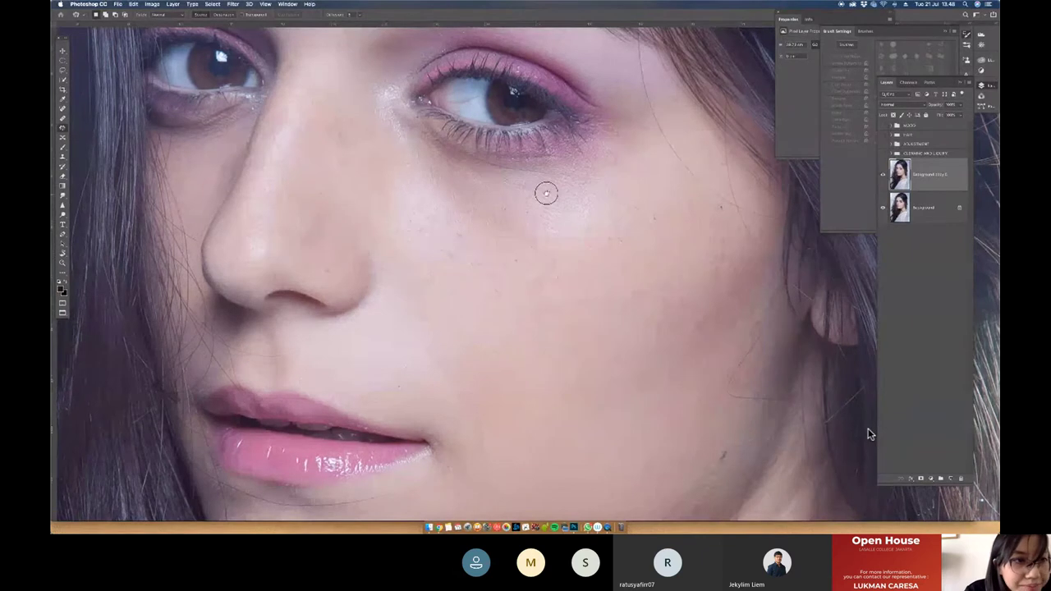
{"action": "scroll", "coordinate": [485, 226], "scroll_direction": "up", "scroll_amount": 2}
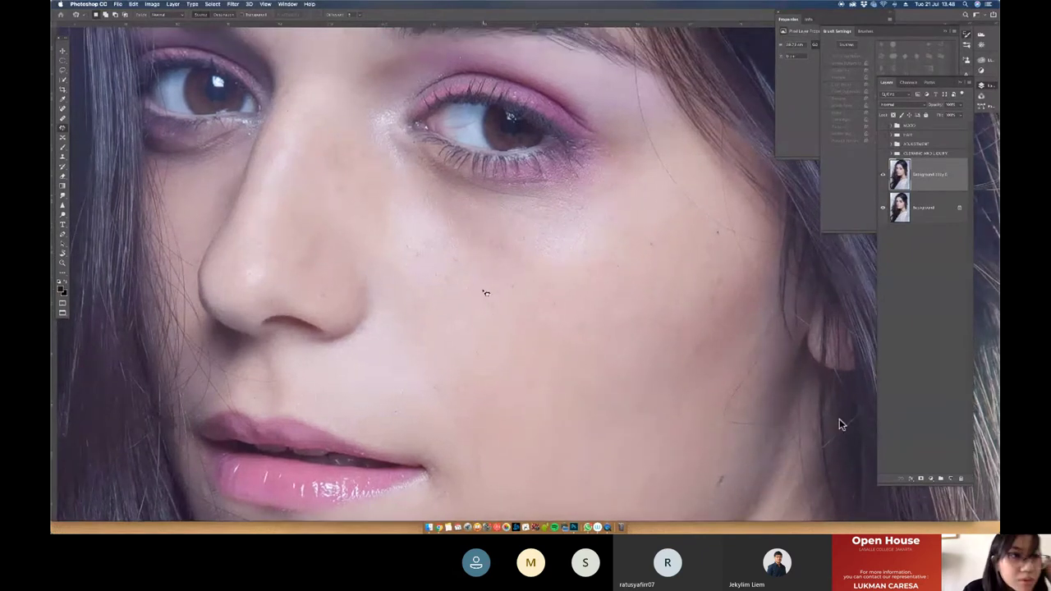
{"action": "mouse_move", "coordinate": [74, 133]}
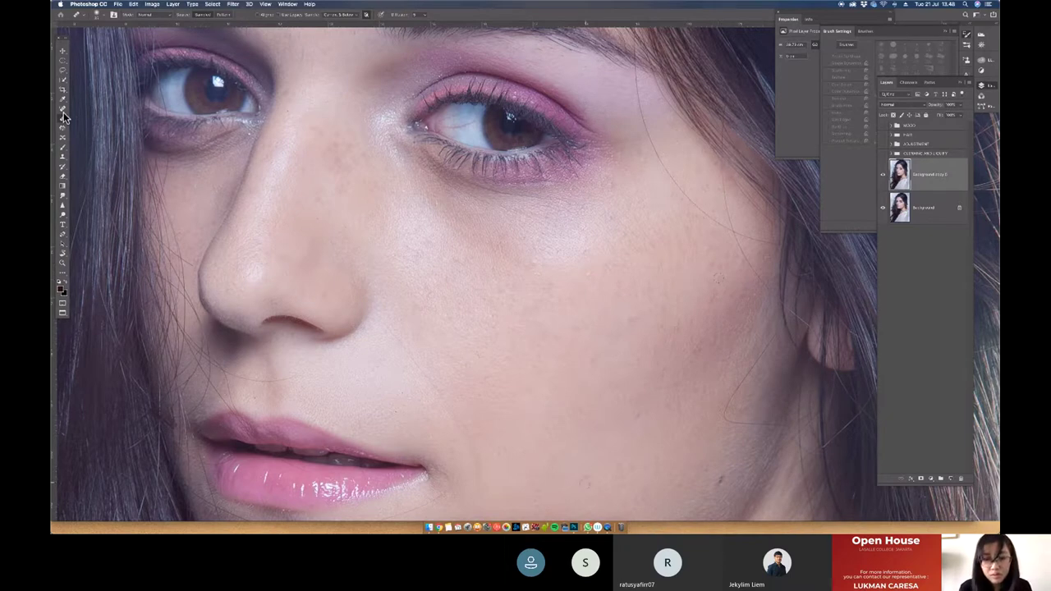
{"action": "mouse_move", "coordinate": [307, 190]}
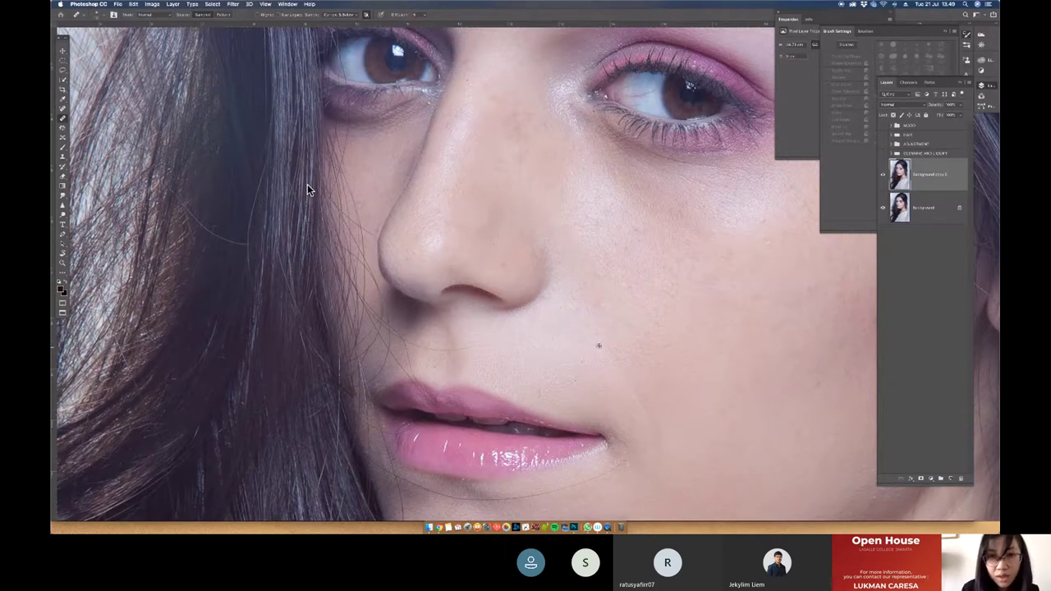
{"action": "mouse_move", "coordinate": [388, 249]}
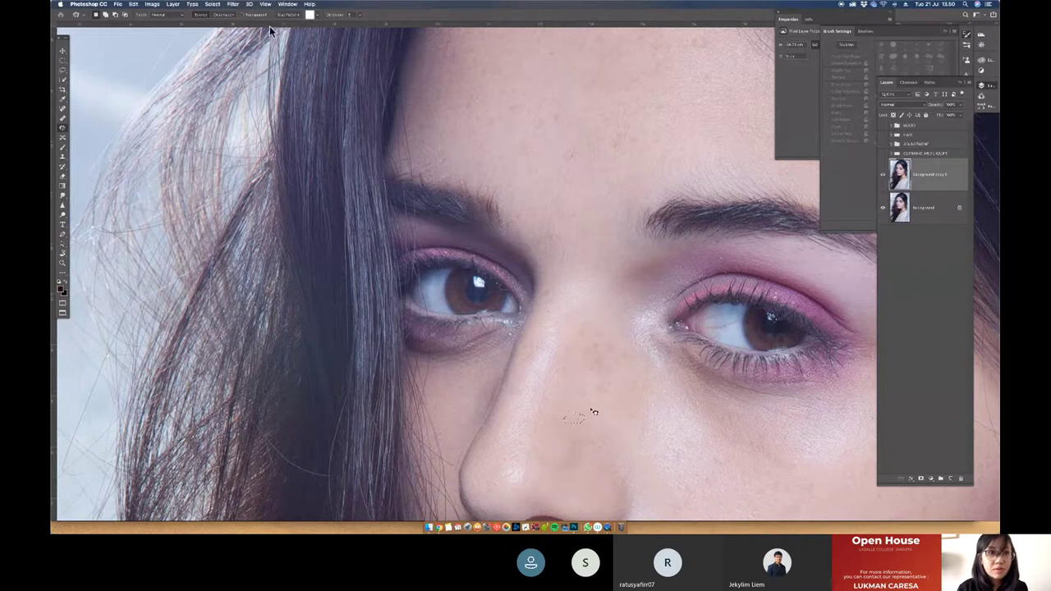
Step: Patch the stray hairs crossing the side of the neck below the jaw with clean skin nearby
{"action": "mouse_move", "coordinate": [562, 205]}
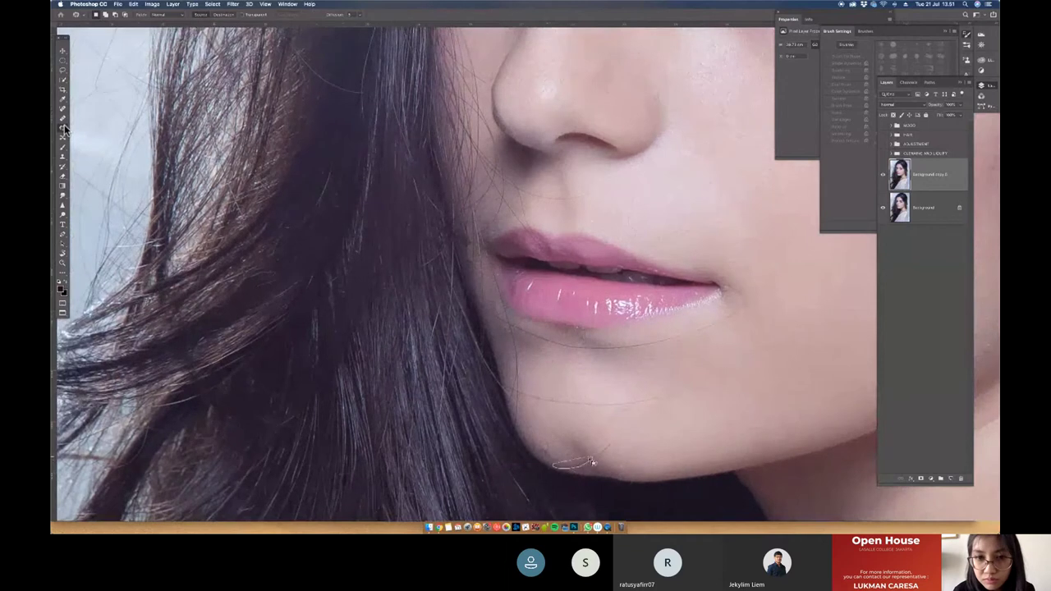
{"action": "mouse_move", "coordinate": [60, 275]}
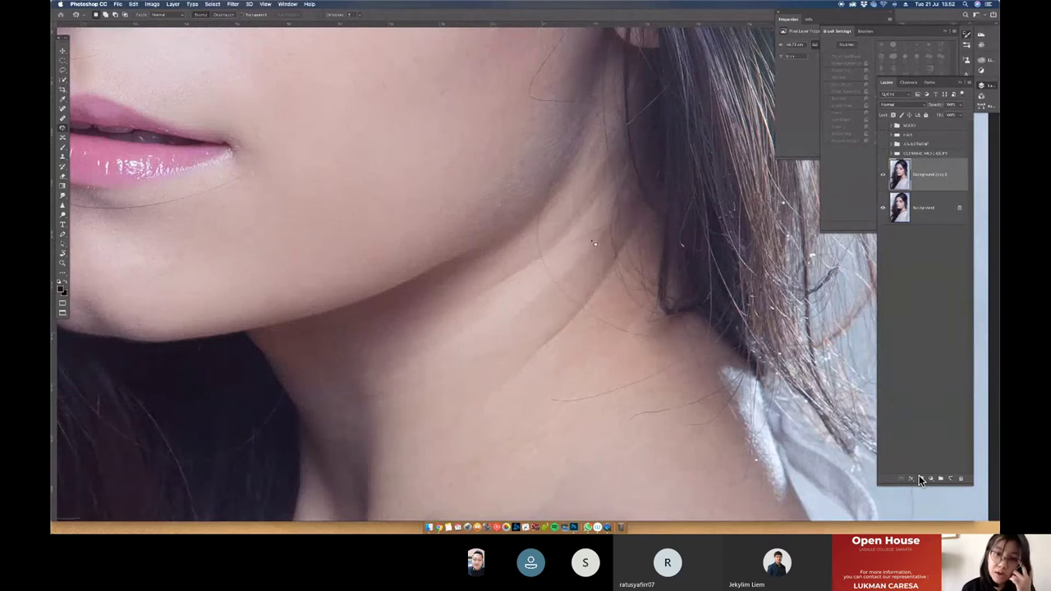
{"action": "left_click_drag", "start_coordinate": [569, 245], "coordinate": [604, 230]}
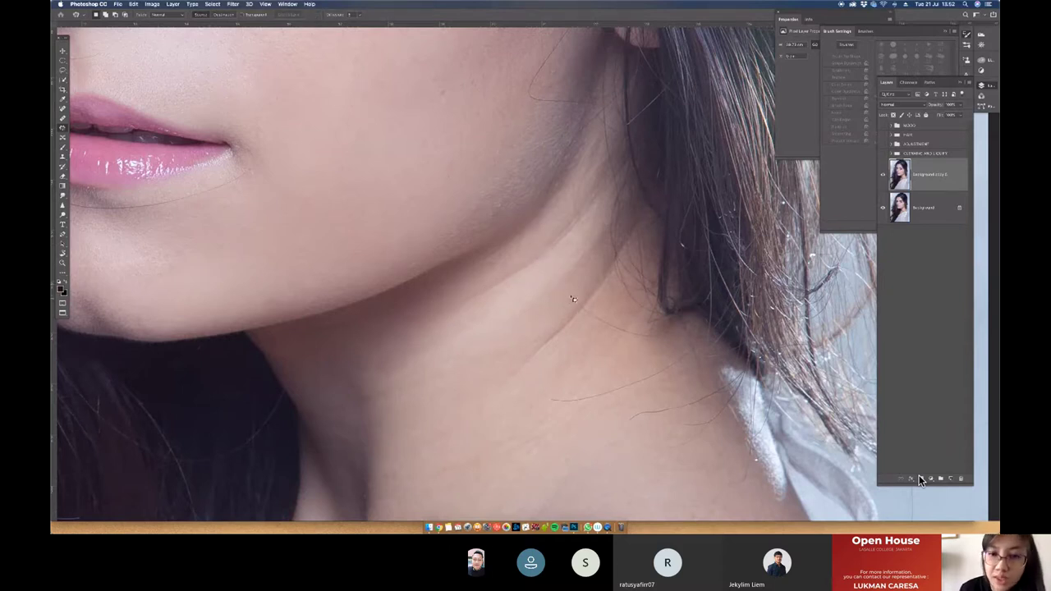
{"action": "left_click_drag", "start_coordinate": [598, 315], "coordinate": [594, 301]}
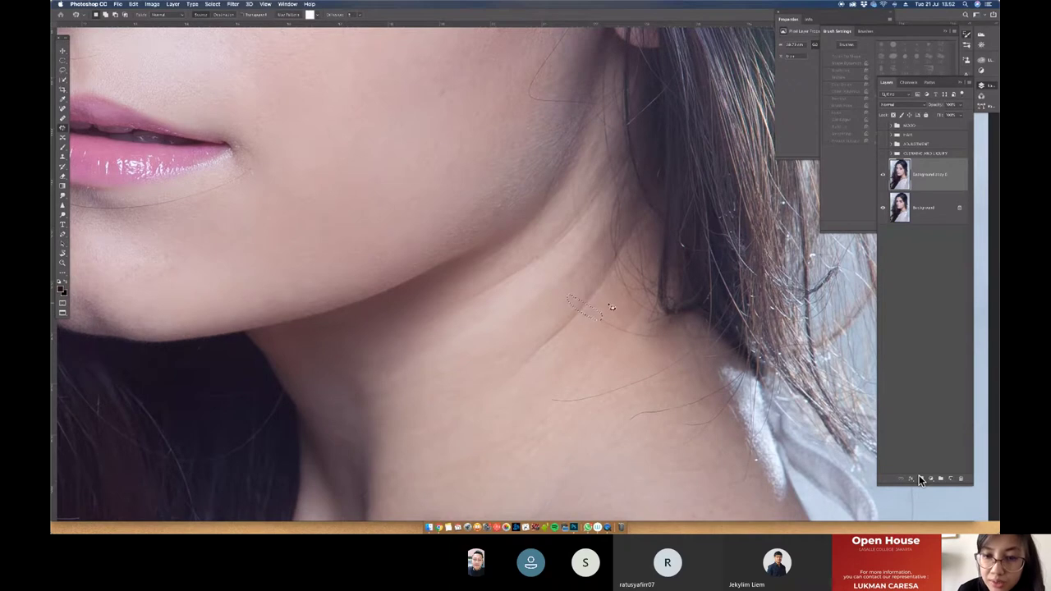
{"action": "mouse_move", "coordinate": [537, 265]}
{"action": "left_mouse_down"}
{"action": "mouse_move", "coordinate": [575, 225]}
{"action": "mouse_move", "coordinate": [567, 218]}
{"action": "mouse_move", "coordinate": [574, 224]}
{"action": "left_mouse_up"}
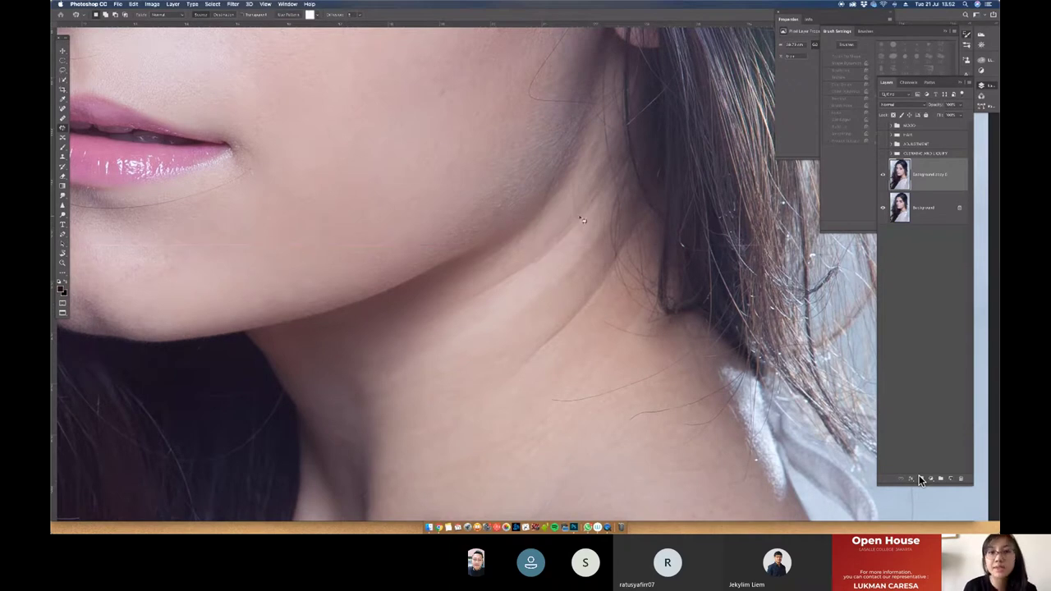
{"action": "left_click_drag", "start_coordinate": [598, 317], "coordinate": [642, 345]}
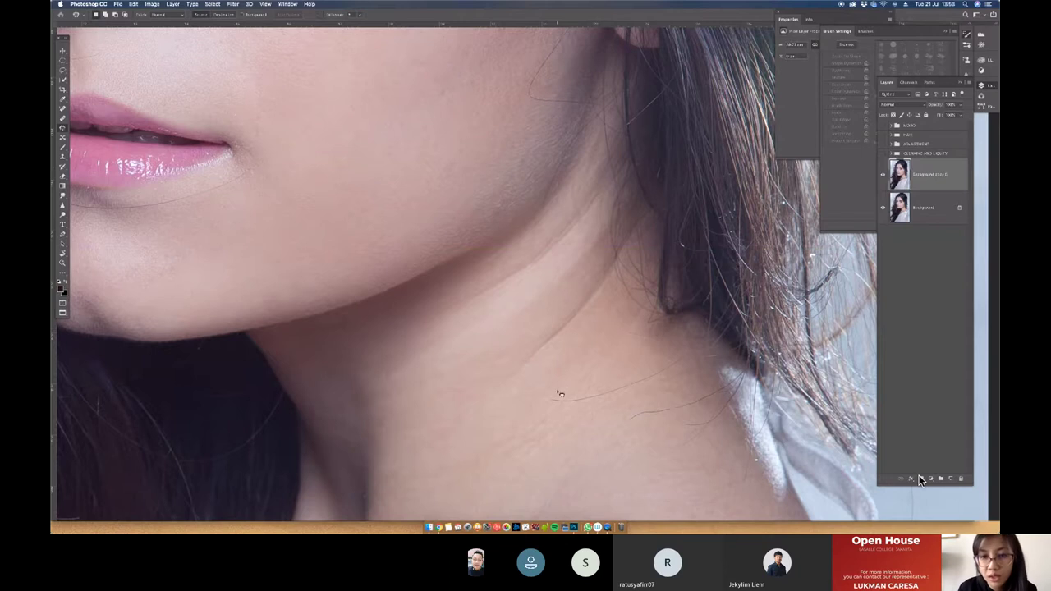
Step: Patch the two long stray hairs at the base of the neck and the marks on the cheek near the ear
{"action": "mouse_move", "coordinate": [551, 401]}
{"action": "left_mouse_down"}
{"action": "mouse_move", "coordinate": [630, 395]}
{"action": "mouse_move", "coordinate": [685, 360]}
{"action": "left_mouse_up"}
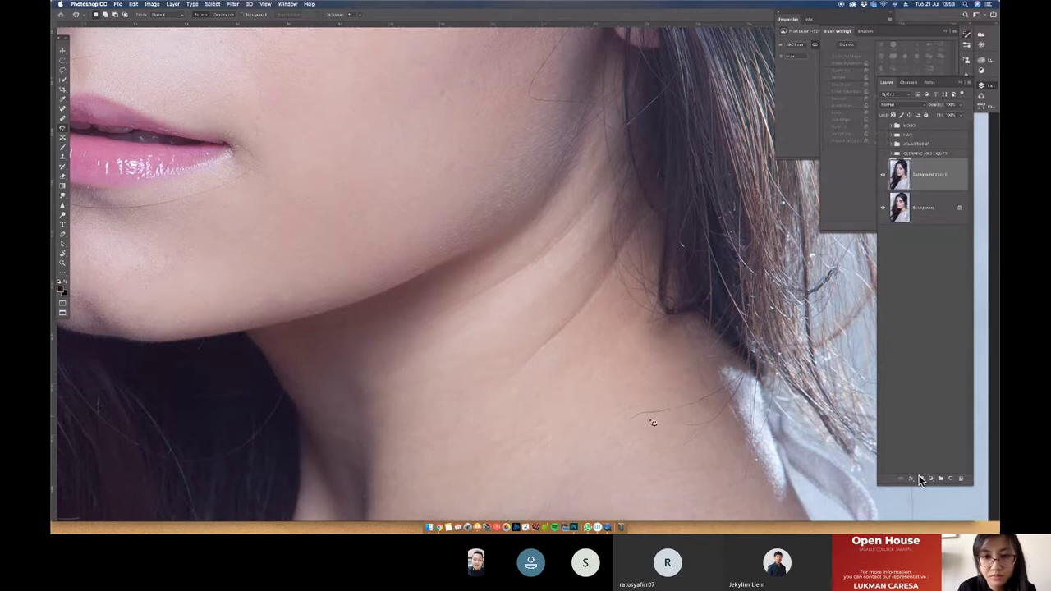
{"action": "mouse_move", "coordinate": [627, 416]}
{"action": "left_mouse_down"}
{"action": "mouse_move", "coordinate": [711, 404]}
{"action": "mouse_move", "coordinate": [695, 389]}
{"action": "left_mouse_up"}
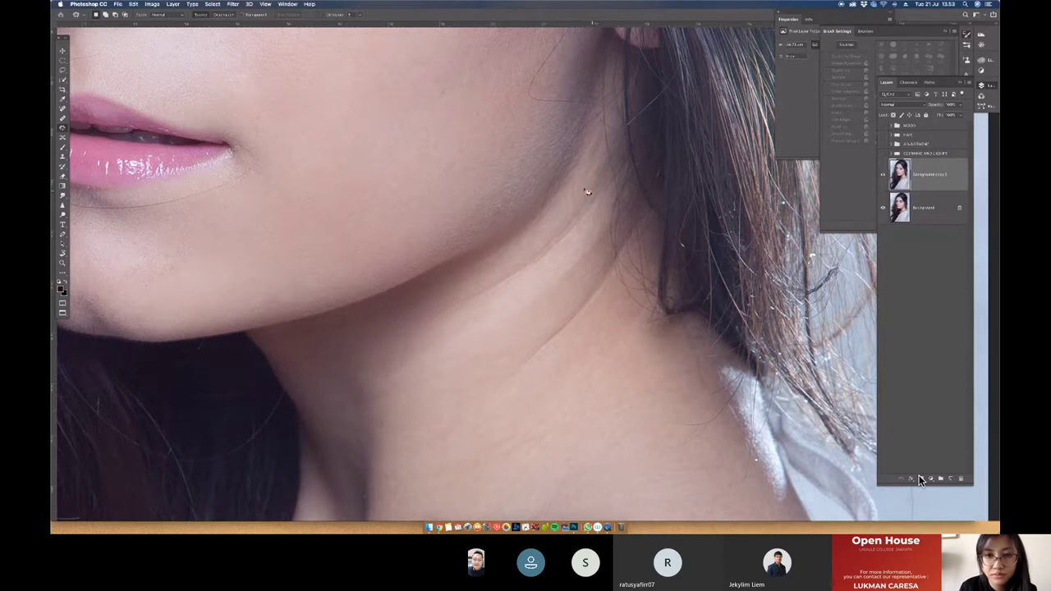
{"action": "scroll", "coordinate": [563, 171], "scroll_direction": "up", "scroll_amount": 3}
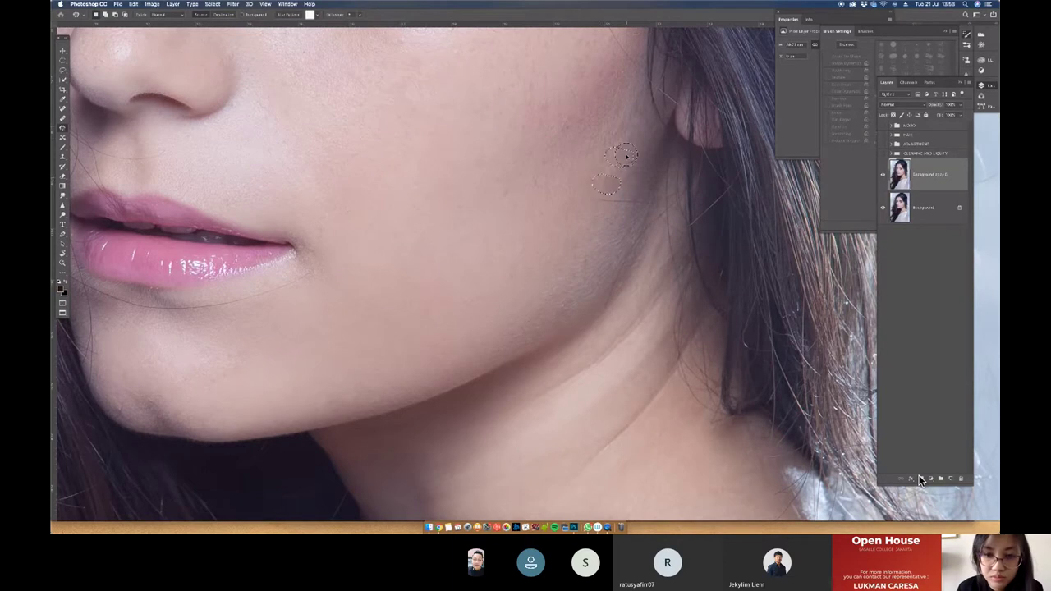
{"action": "mouse_move", "coordinate": [877, 265]}
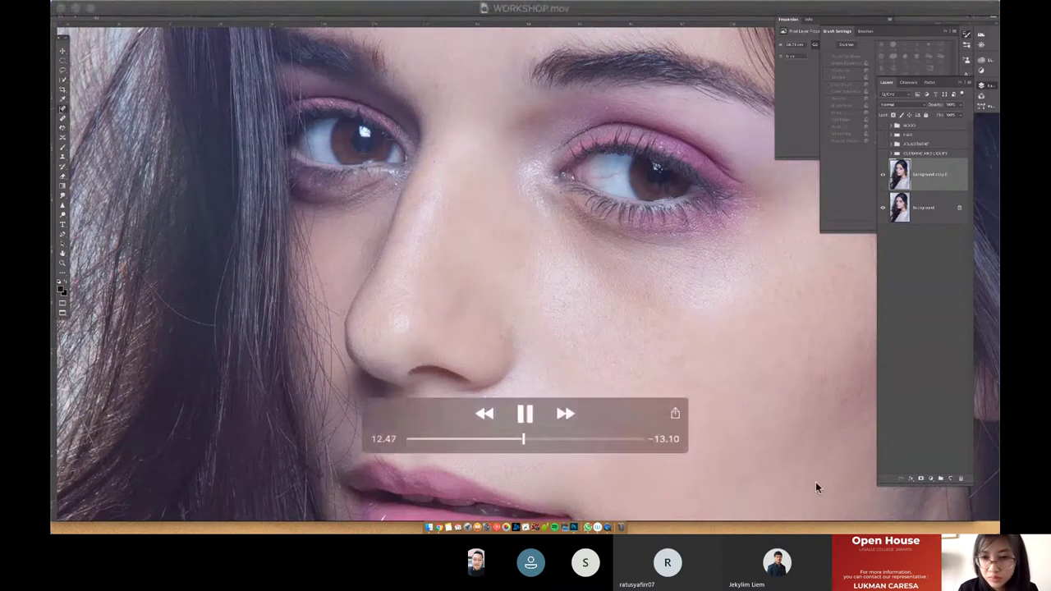
{"action": "mouse_move", "coordinate": [828, 429]}
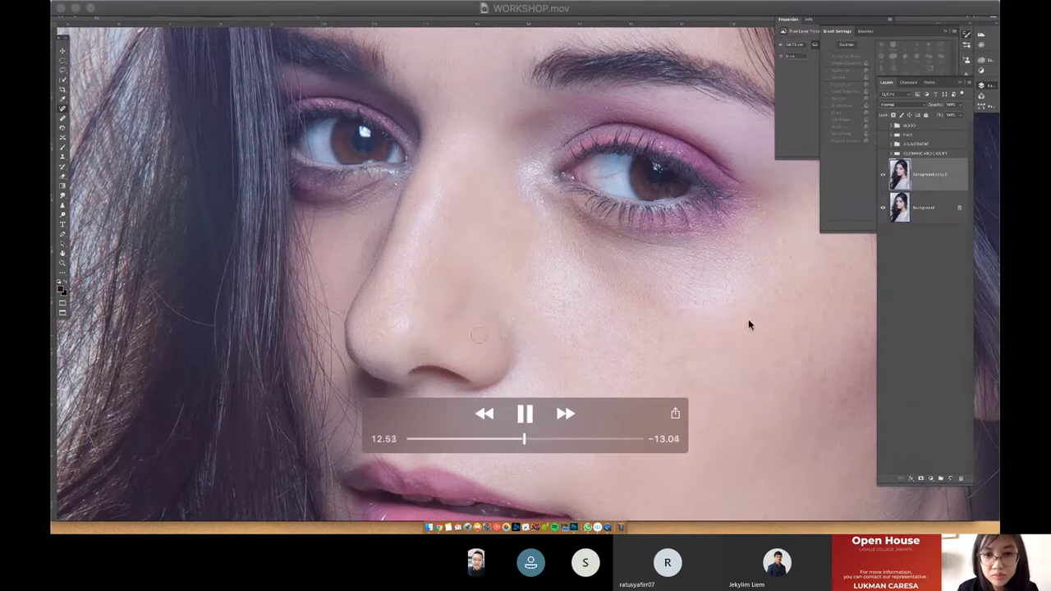
{"action": "left_click", "coordinate": [532, 440]}
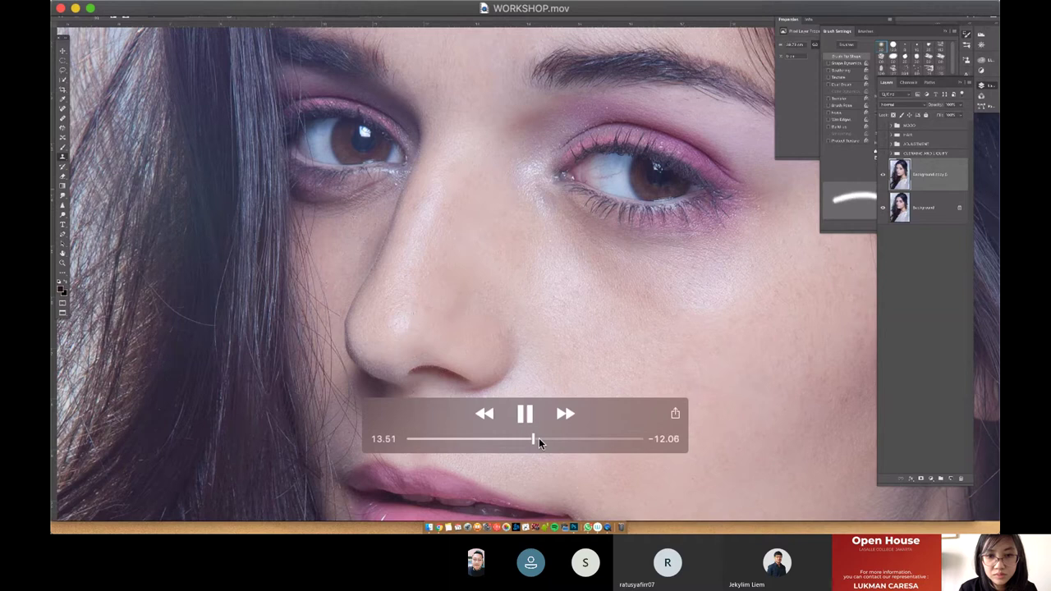
{"action": "left_click", "coordinate": [539, 438]}
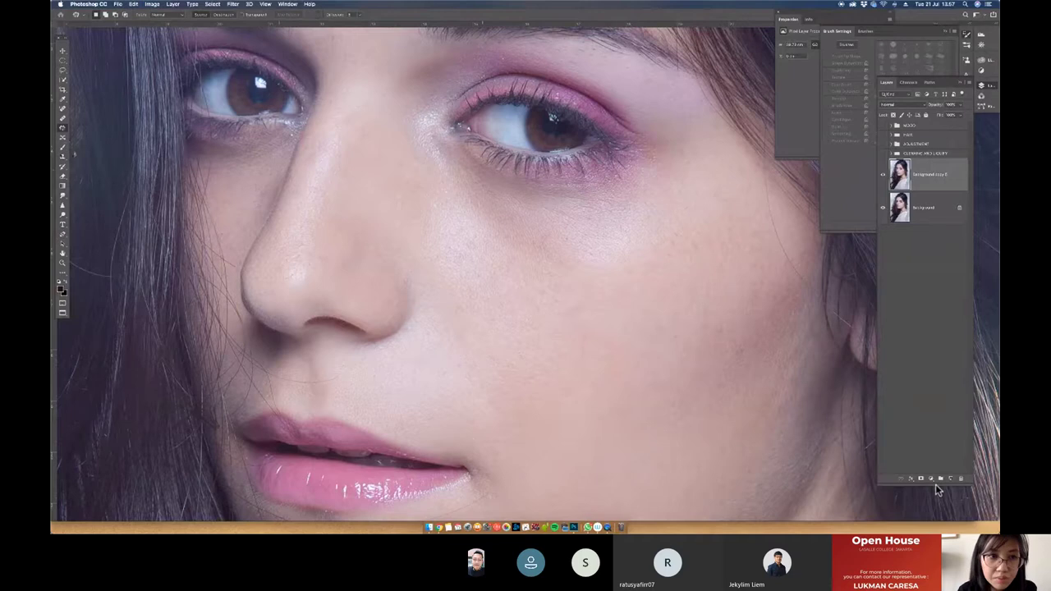
Step: Switch to the Clone Stamp and set its blend mode to Darken
{"action": "key", "text": "b"}
{"action": "left_click", "coordinate": [160, 14]}
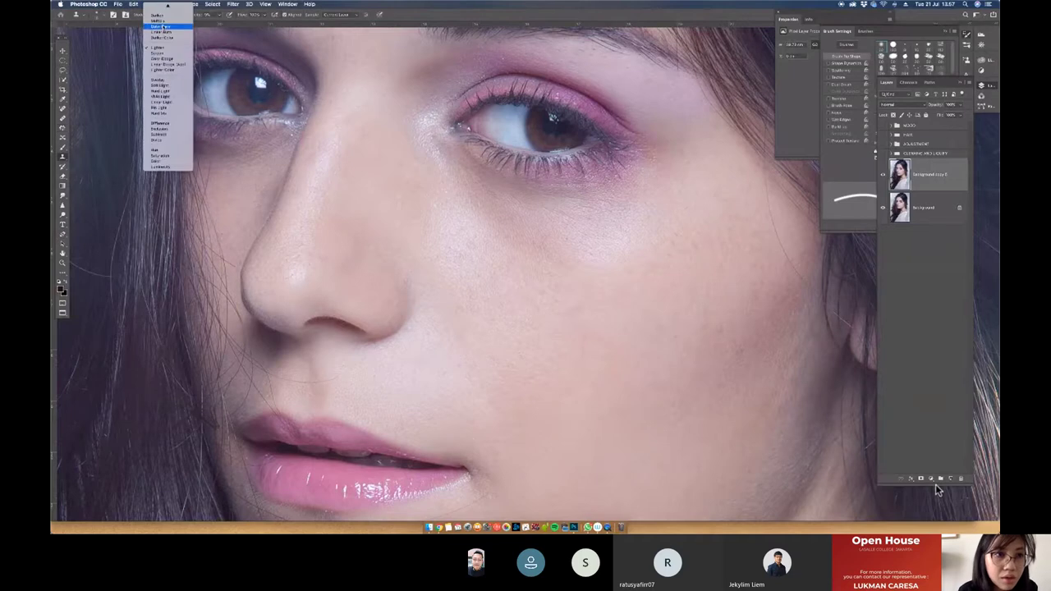
{"action": "key", "text": "Return"}
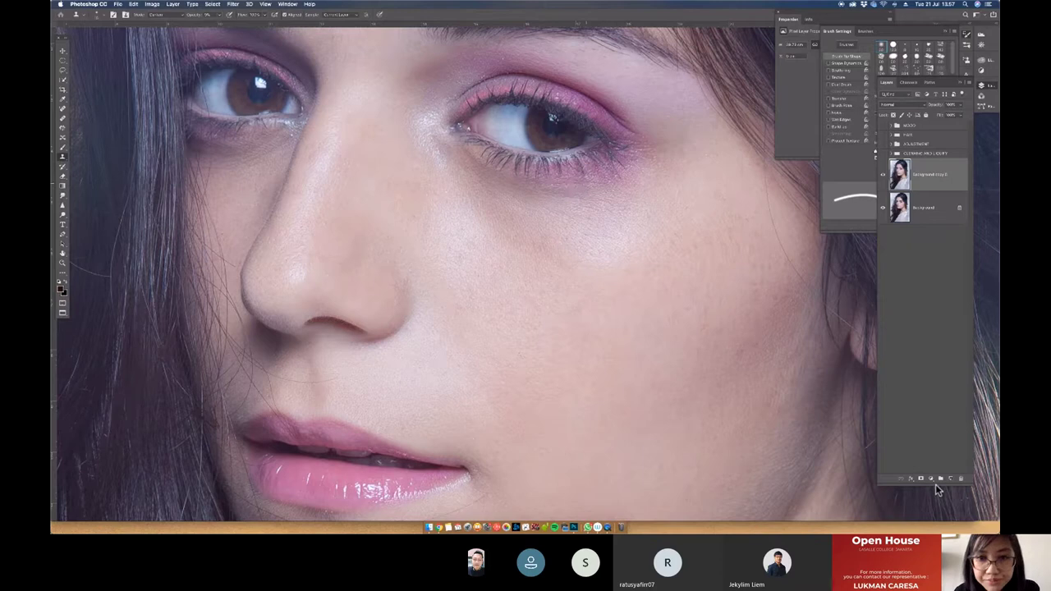
Step: Apply the Liquify filter to the portrait
{"action": "mouse_move", "coordinate": [699, 131]}
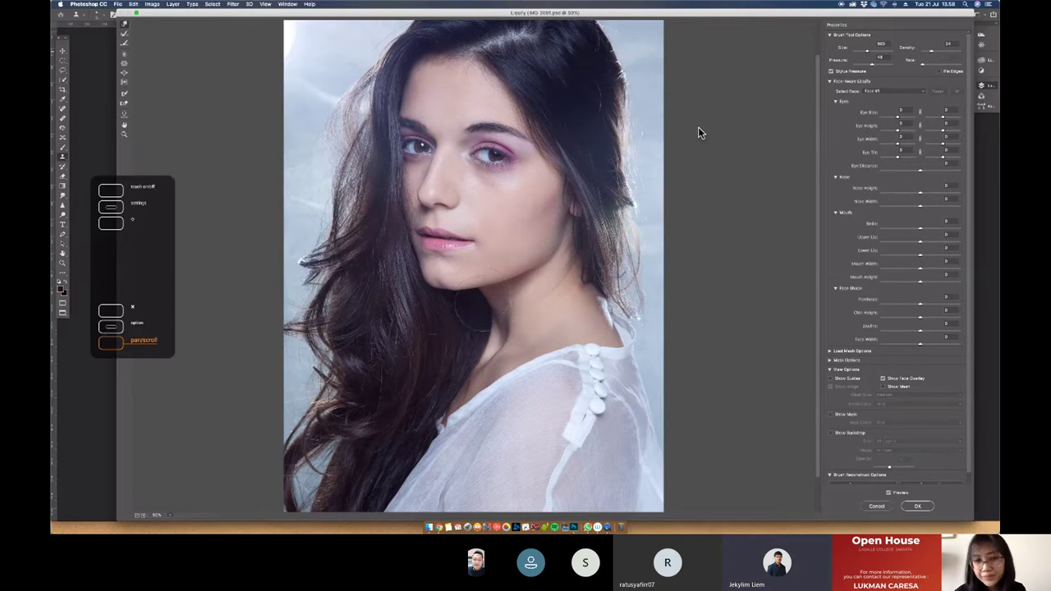
{"action": "key", "text": "alt"}
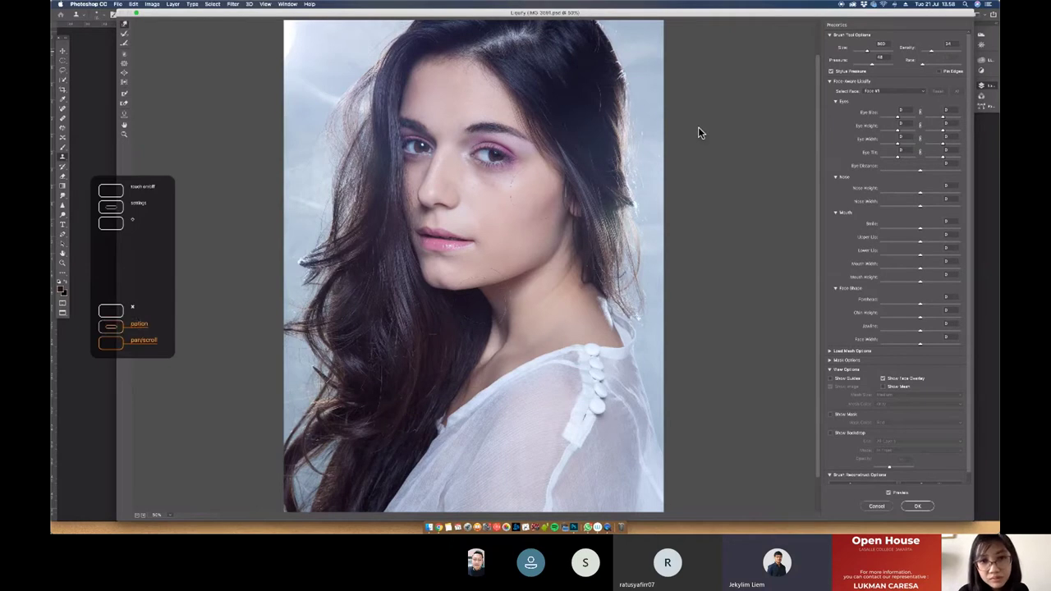
{"action": "key", "text": "Return"}
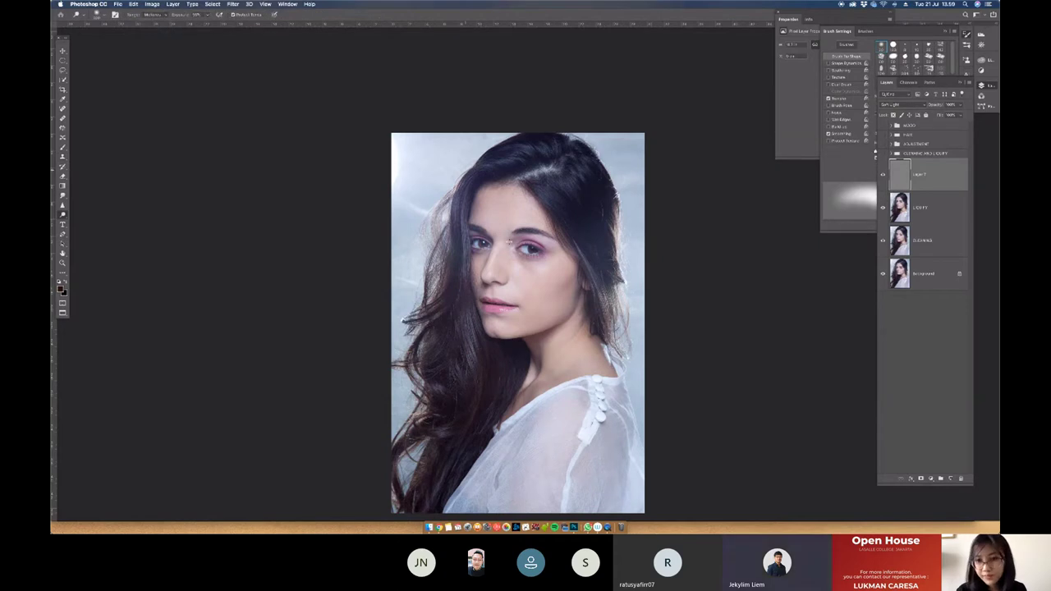
Step: Dodge and burn the face and hair on the grey Soft Light layer to shape highlights and shadows
{"action": "mouse_move", "coordinate": [482, 359]}
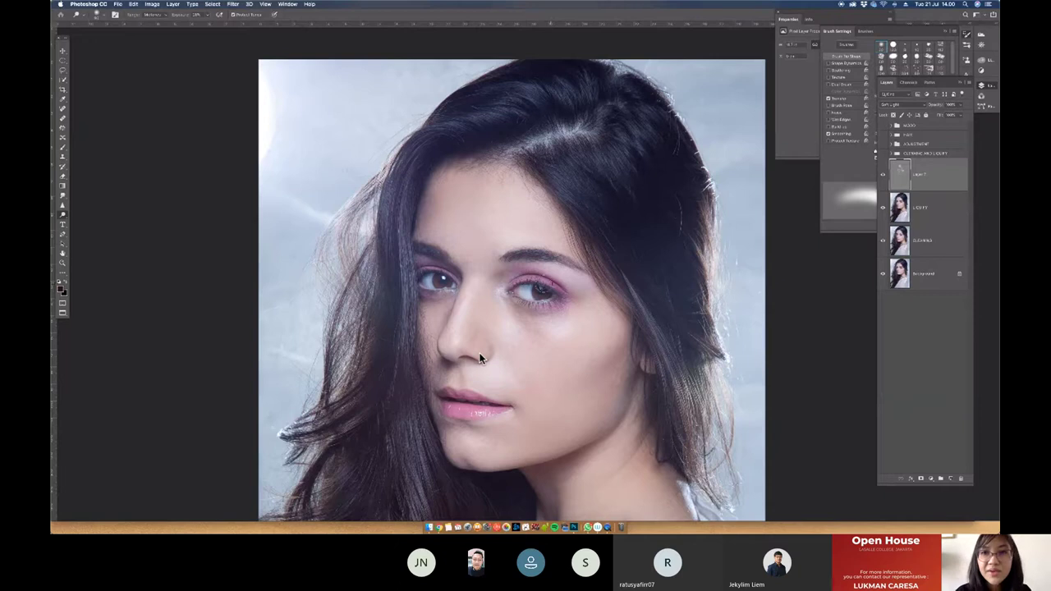
{"action": "mouse_move", "coordinate": [525, 345]}
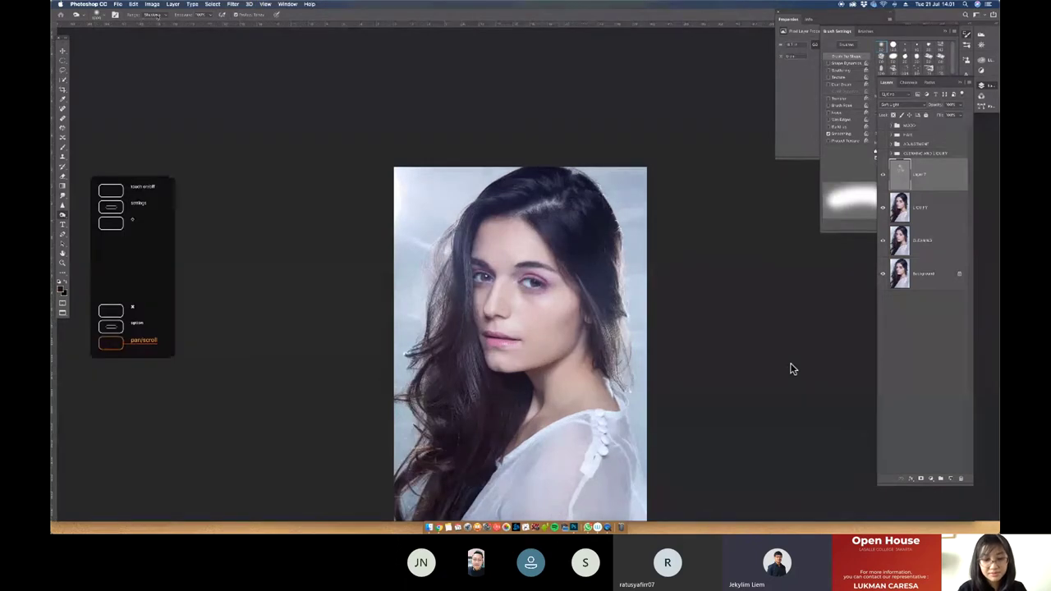
{"action": "mouse_move", "coordinate": [793, 366]}
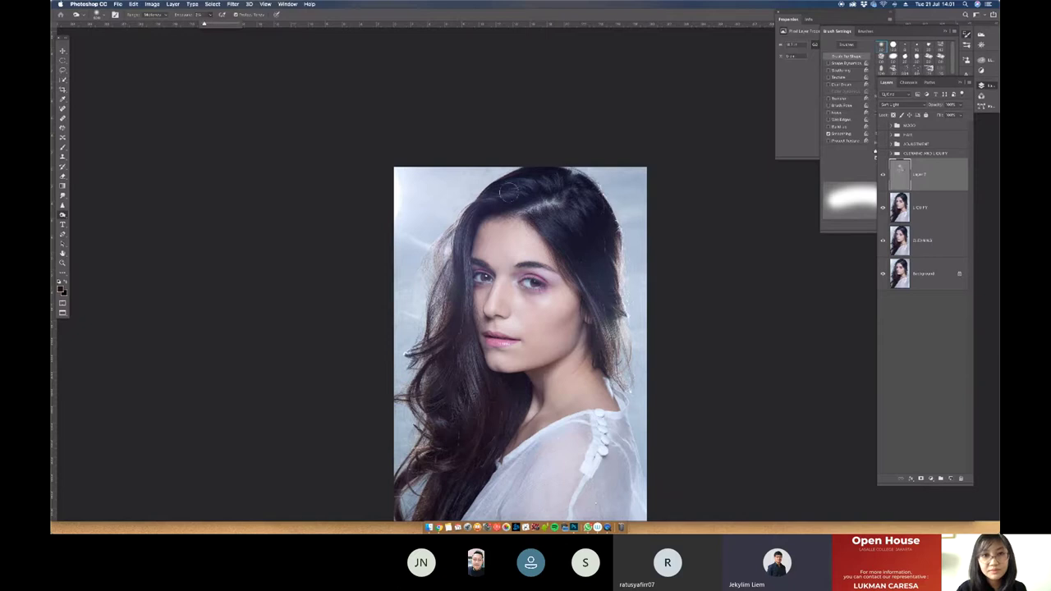
{"action": "mouse_move", "coordinate": [323, 350]}
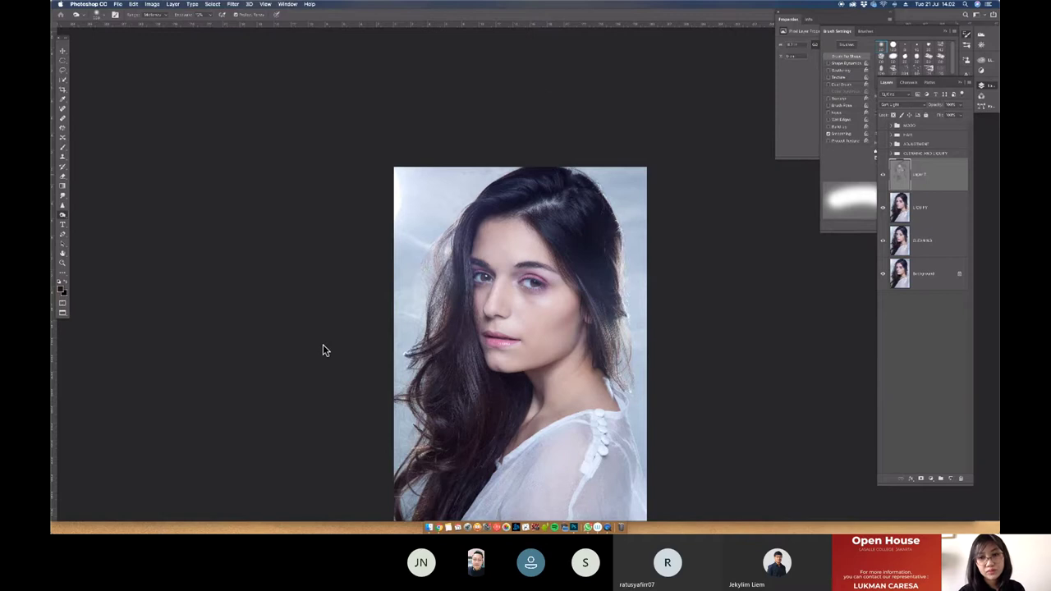
{"action": "mouse_move", "coordinate": [568, 369]}
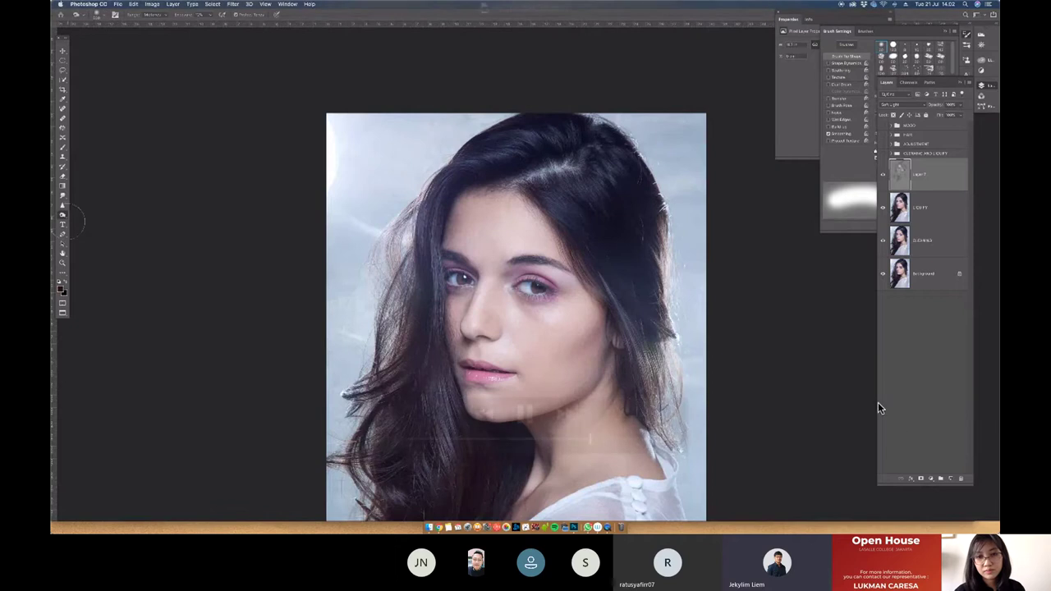
{"action": "mouse_move", "coordinate": [580, 249]}
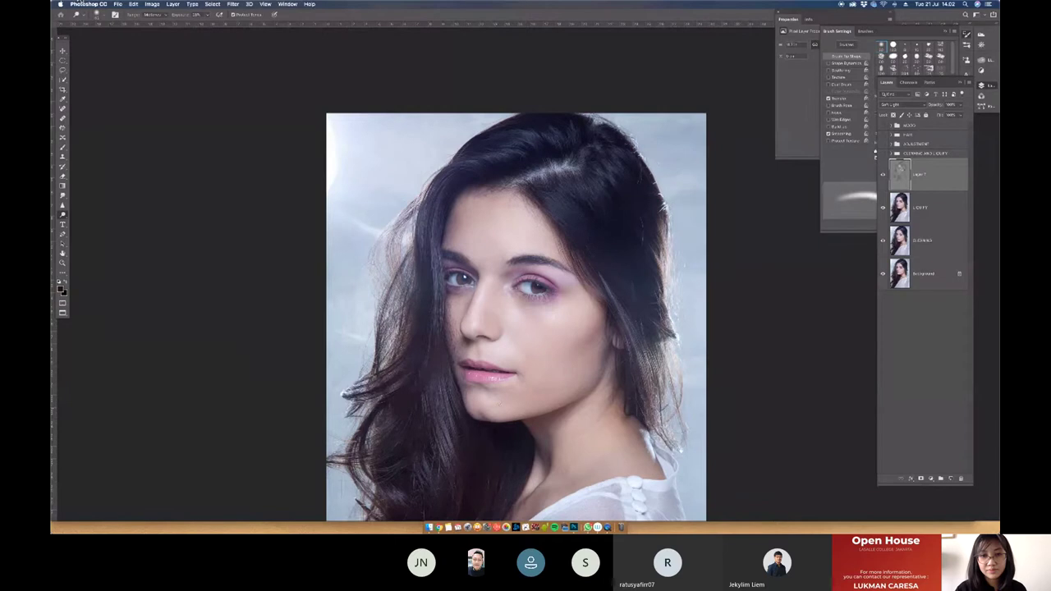
{"action": "mouse_move", "coordinate": [160, 292]}
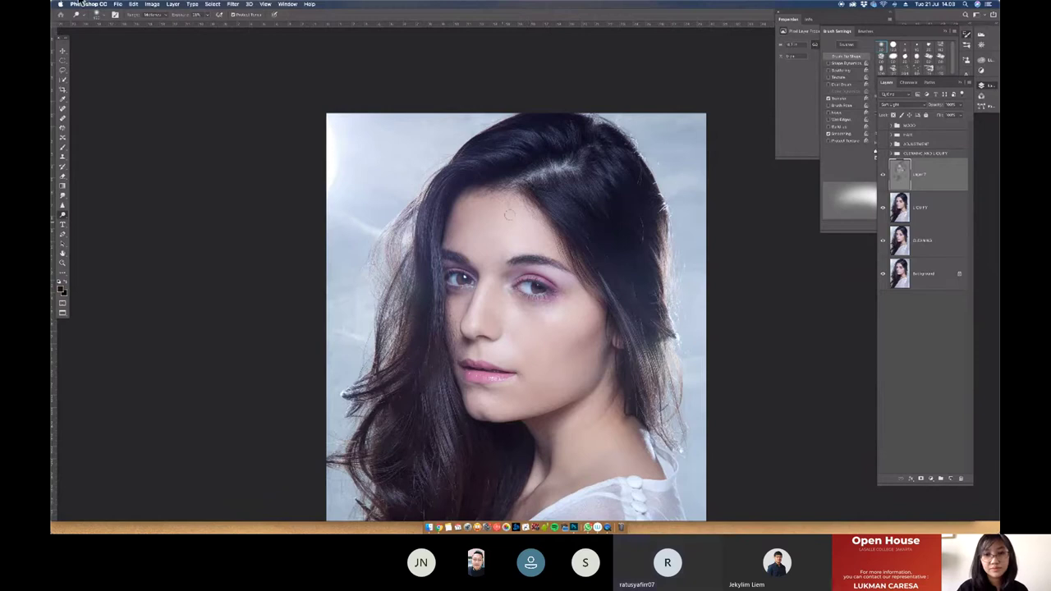
Step: Refine the Curves layer's mask around the eyes, alternating between black and white paint
{"action": "mouse_move", "coordinate": [212, 304]}
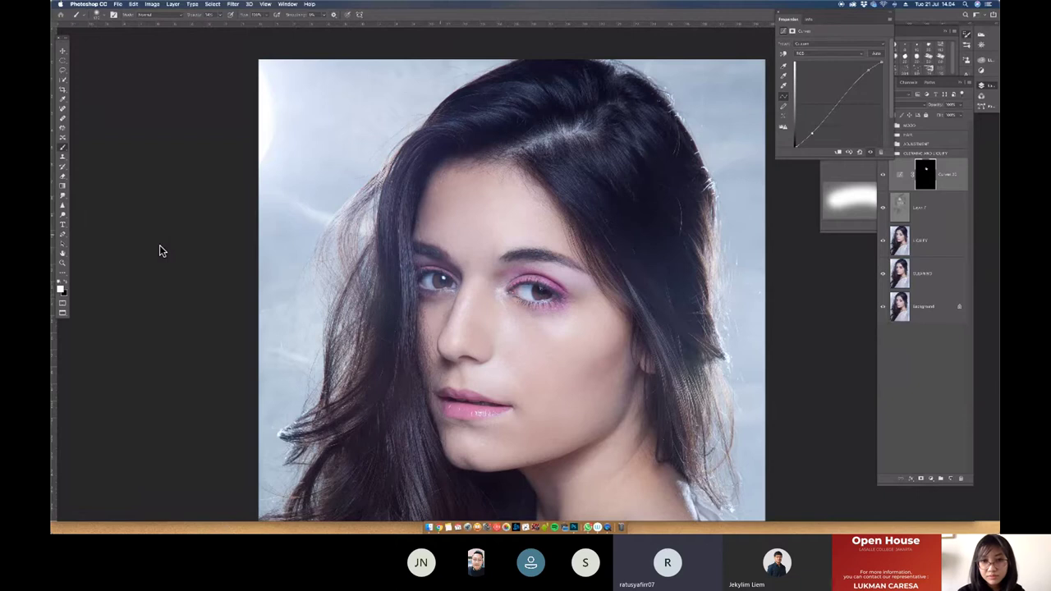
{"action": "key", "text": "x"}
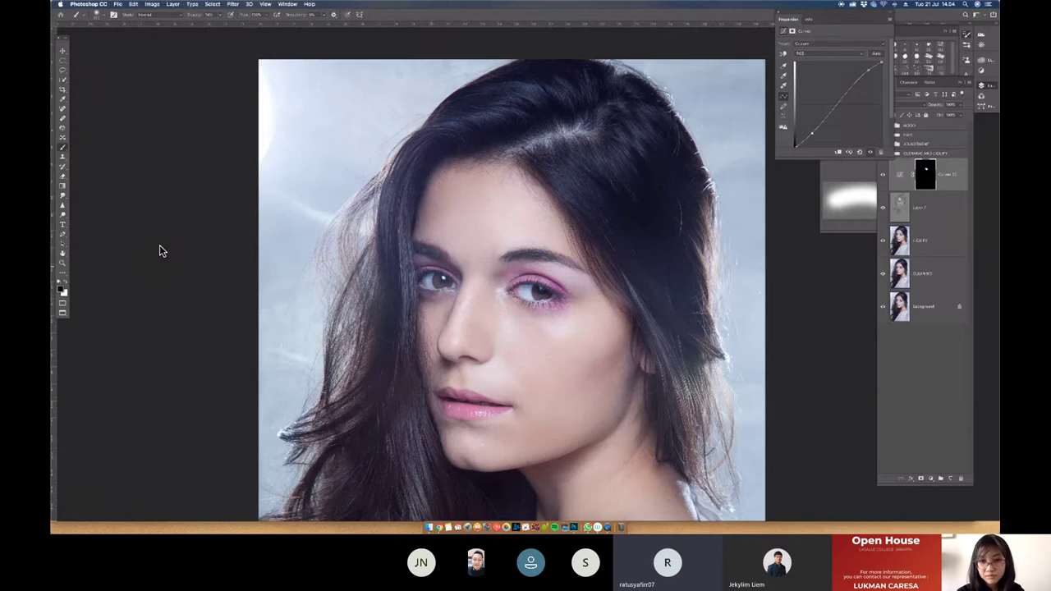
{"action": "key", "text": "x"}
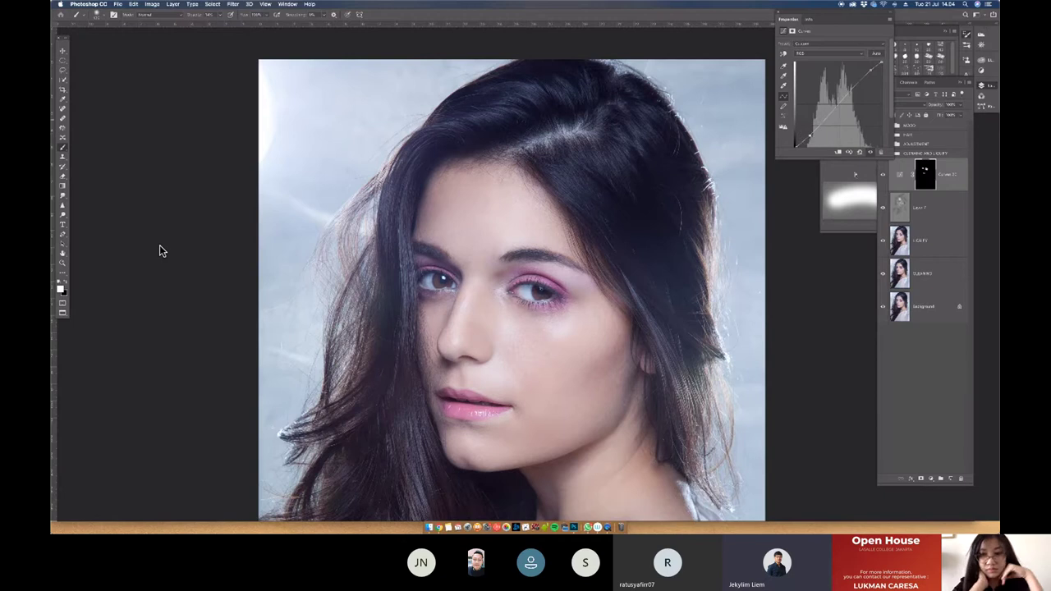
Step: Add a Curves adjustment layer that brightens the midtones and invert its mask to black
{"action": "left_click", "coordinate": [932, 478]}
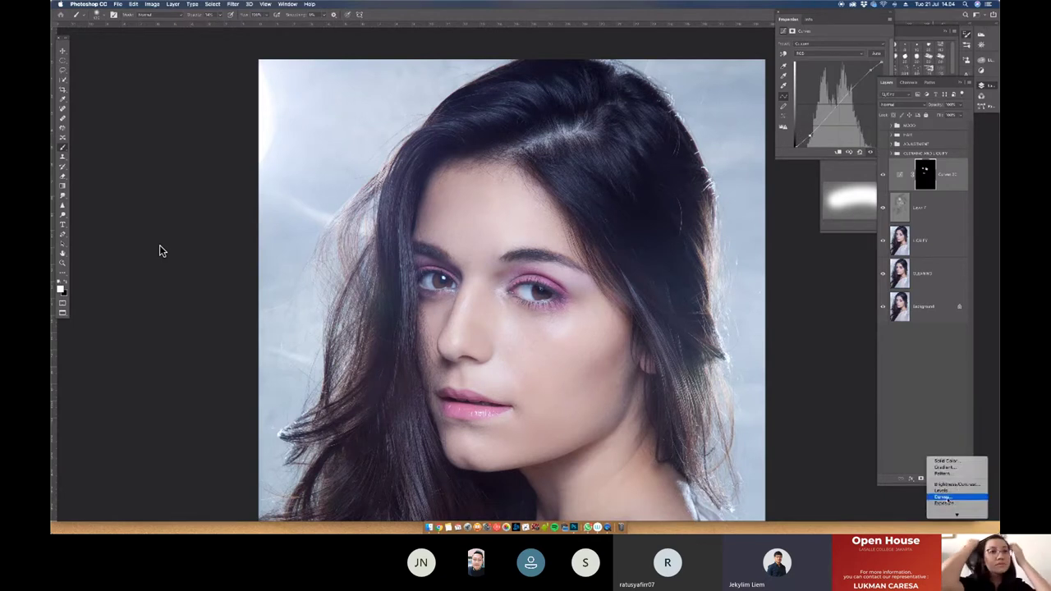
{"action": "left_click", "coordinate": [943, 497]}
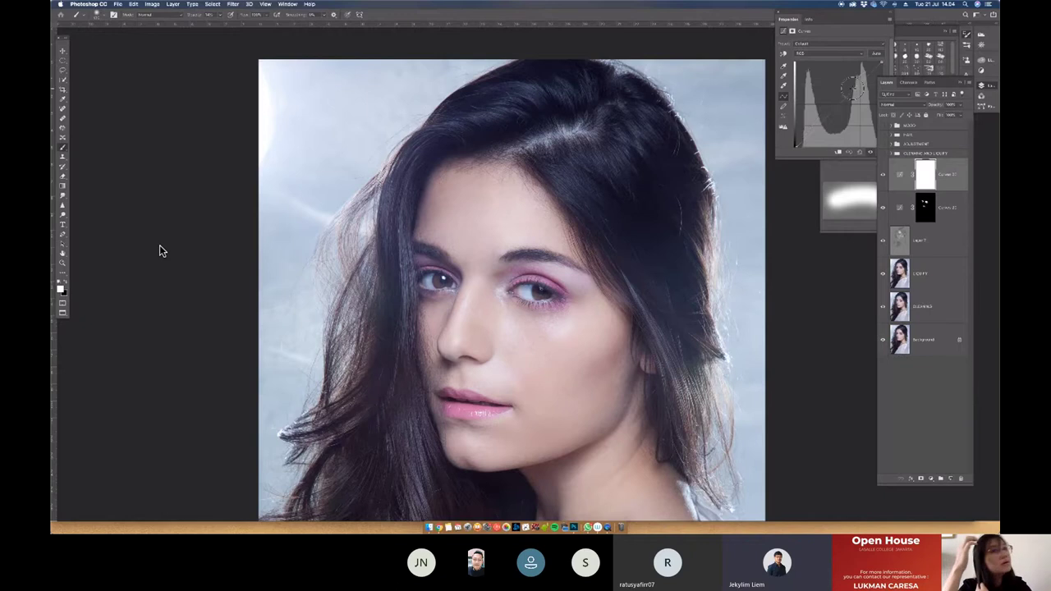
{"action": "left_click", "coordinate": [843, 42]}
{"action": "key", "text": "super+i"}
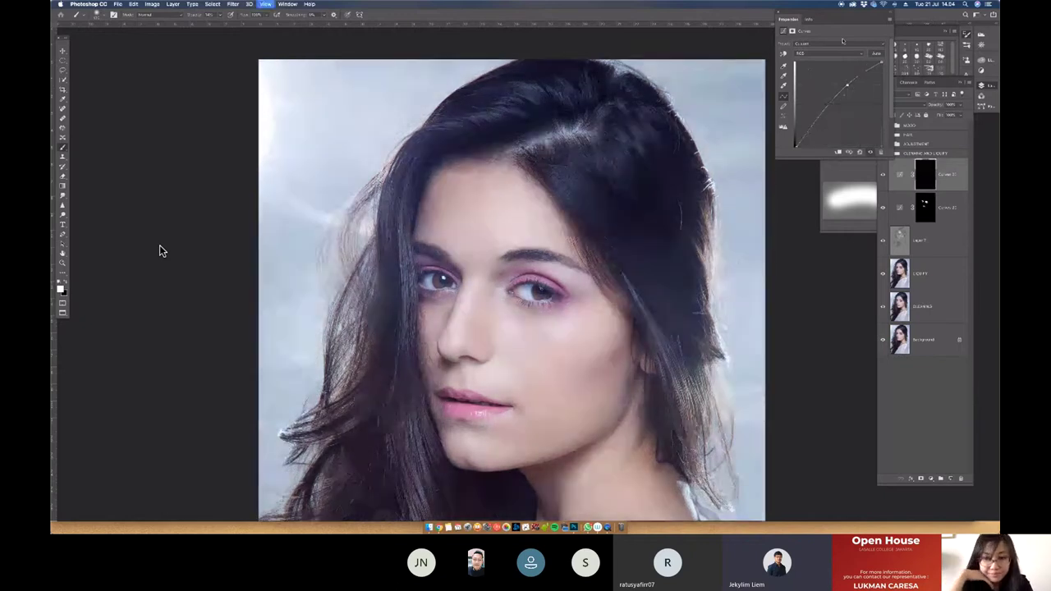
Step: Select the mask of the lower Curves layer, enlarge the brush and check the whole portrait
{"action": "key", "text": "super+plus"}
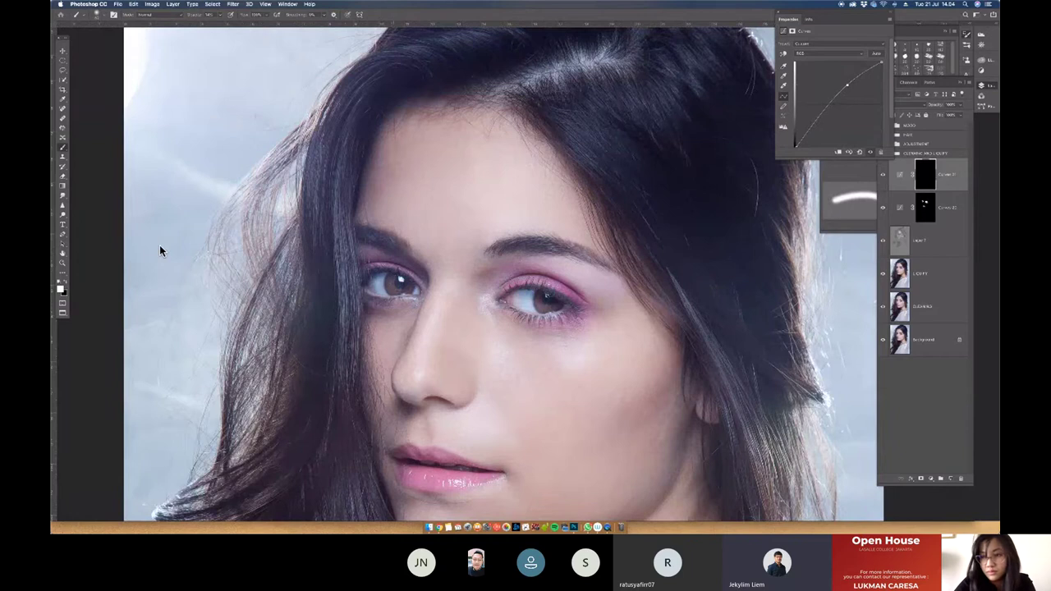
{"action": "key", "text": "super+minus"}
{"action": "key", "text": "super+plus"}
{"action": "key", "text": "super+plus"}
{"action": "key", "text": "alt+bracketleft"}
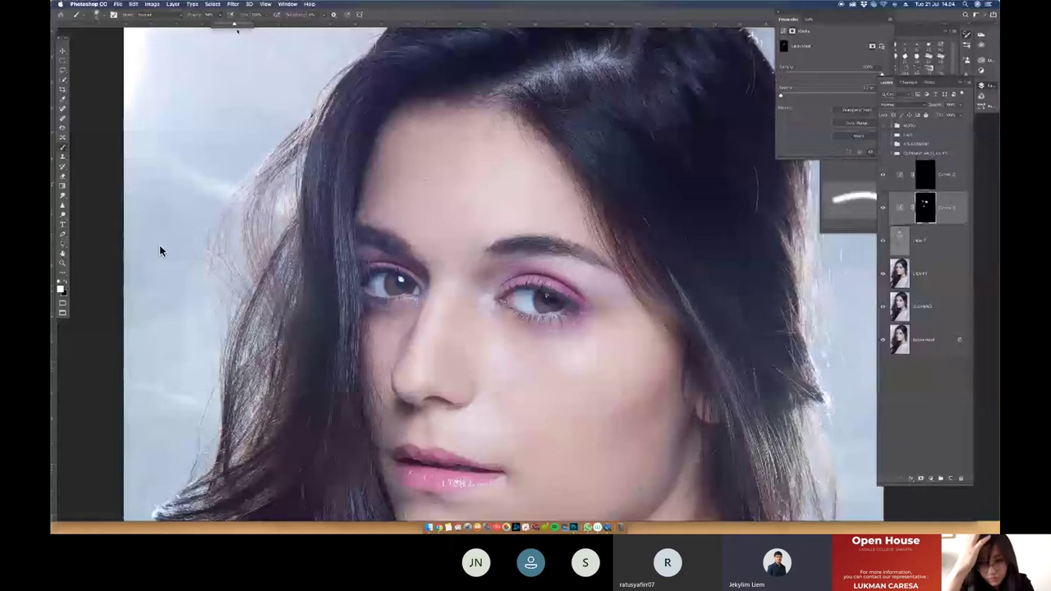
{"action": "key", "text": "bracketright"}
{"action": "key", "text": "bracketright"}
{"action": "key", "text": "bracketright"}
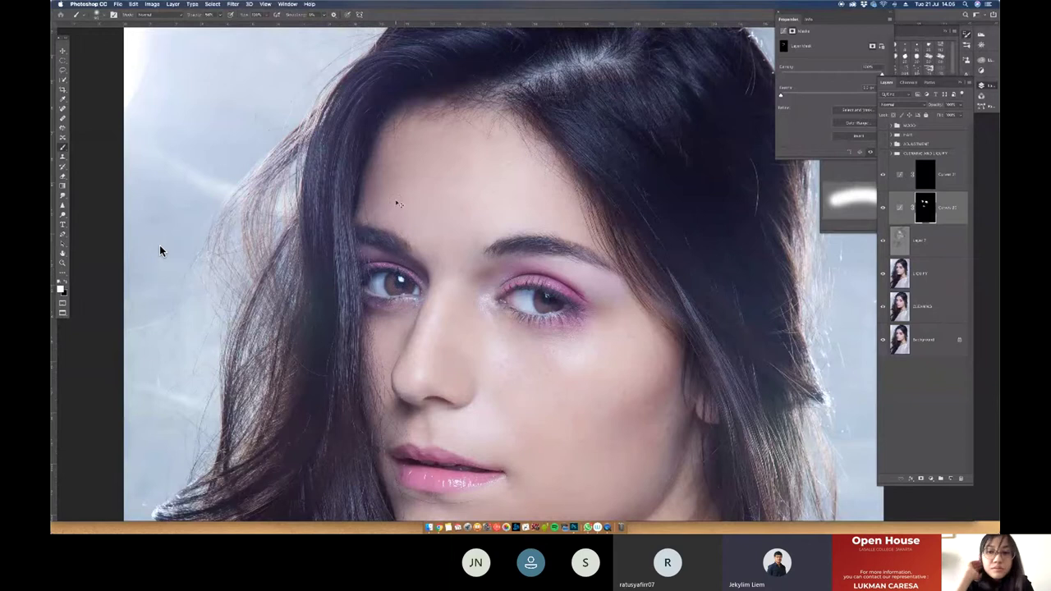
{"action": "key", "text": "super+minus"}
{"action": "key", "text": "super+minus"}
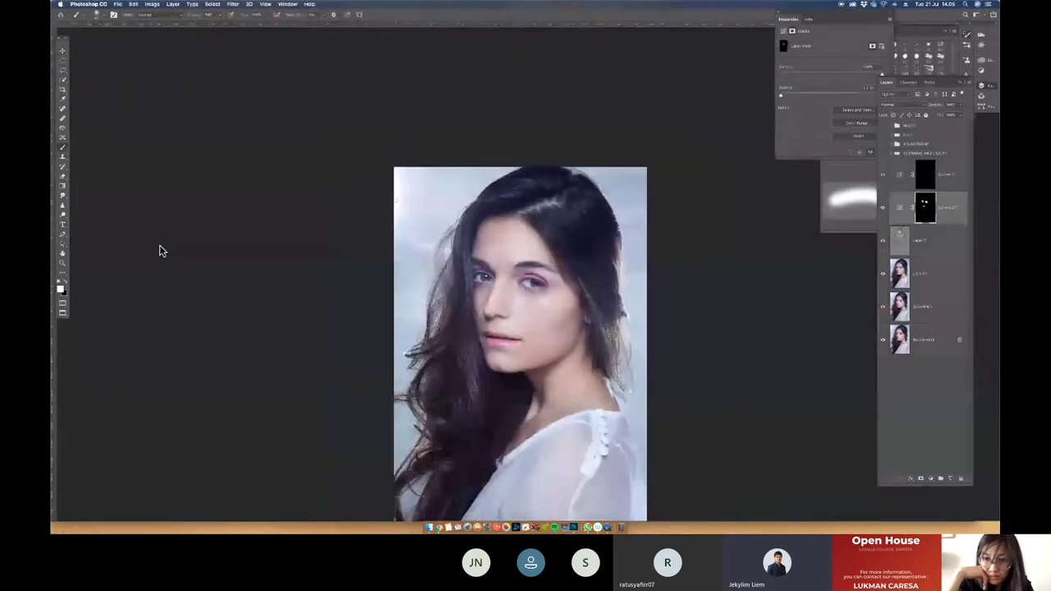
Step: Group the Curves, Levels and grey Soft Light layers above the LIQUIFY layer and name the group "dodge and burn"
{"action": "key", "text": "super+plus"}
{"action": "key", "text": "super+plus"}
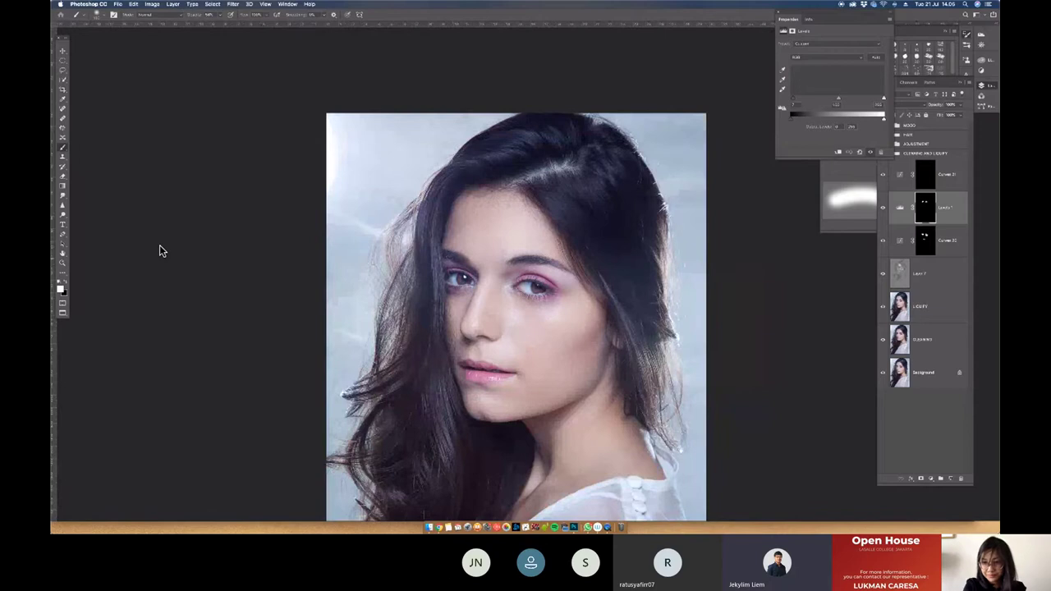
{"action": "key", "text": "super+minus"}
{"action": "key", "text": "super+minus"}
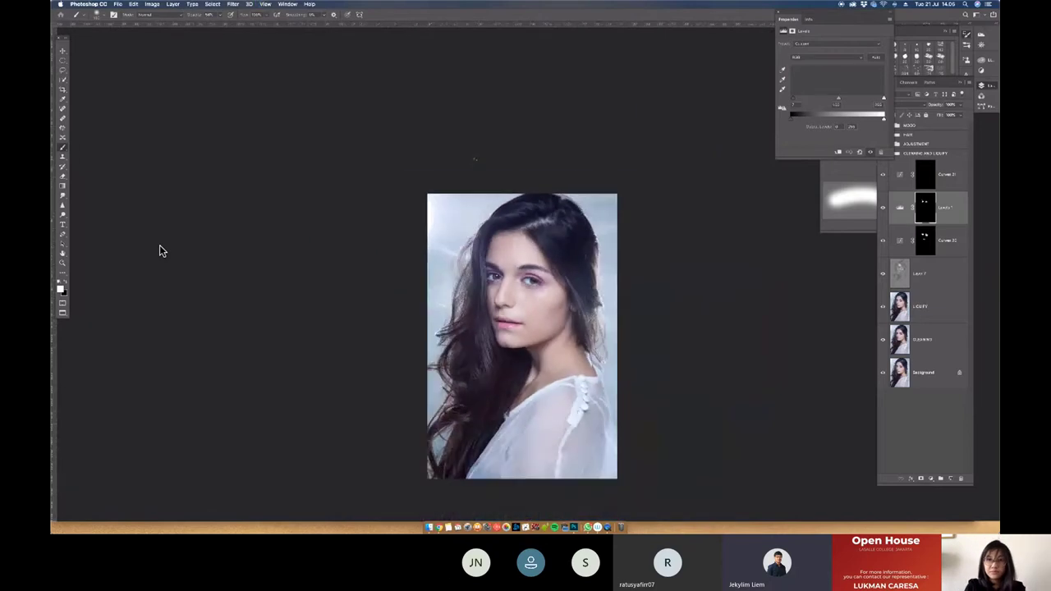
{"action": "key", "text": "alt+bracketleft"}
{"action": "key", "text": "alt+bracketleft"}
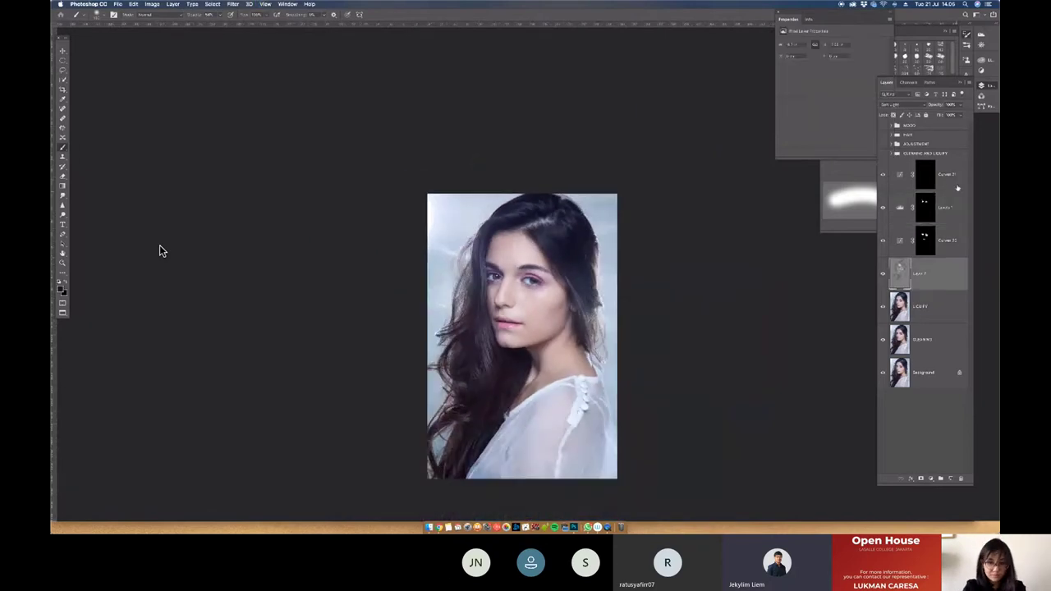
{"action": "key", "text": "super+g"}
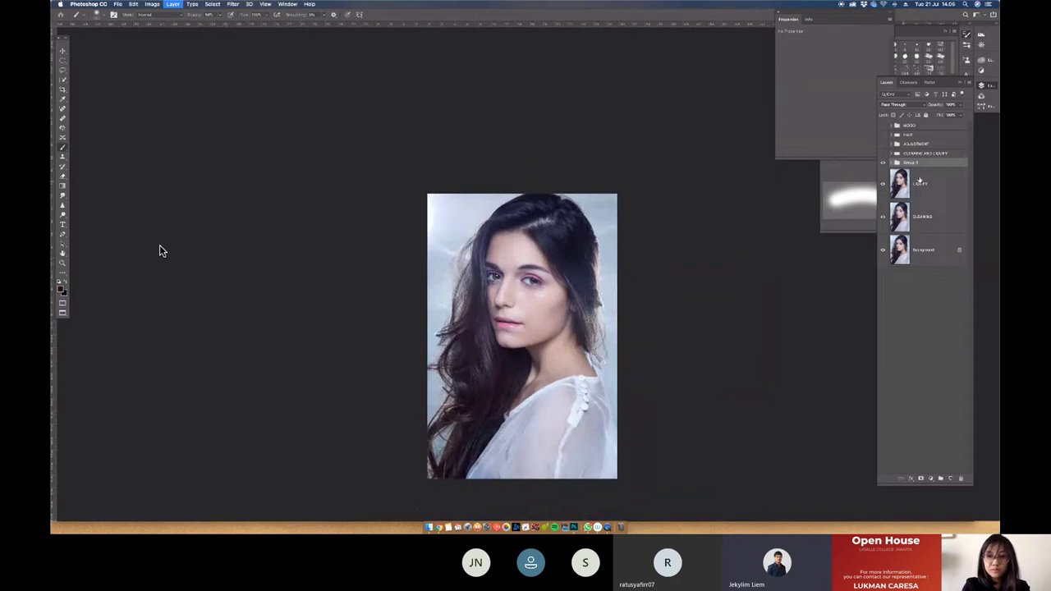
{"action": "double_click", "coordinate": [910, 163]}
{"action": "type", "text": "dodge"}
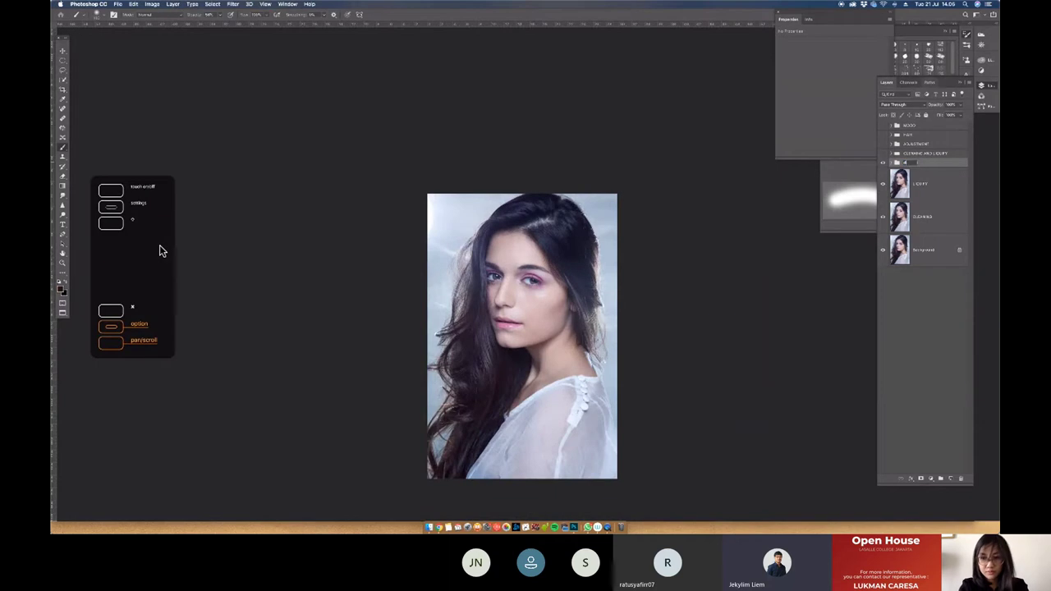
{"action": "type", "text": " and burn"}
{"action": "key", "text": "Return"}
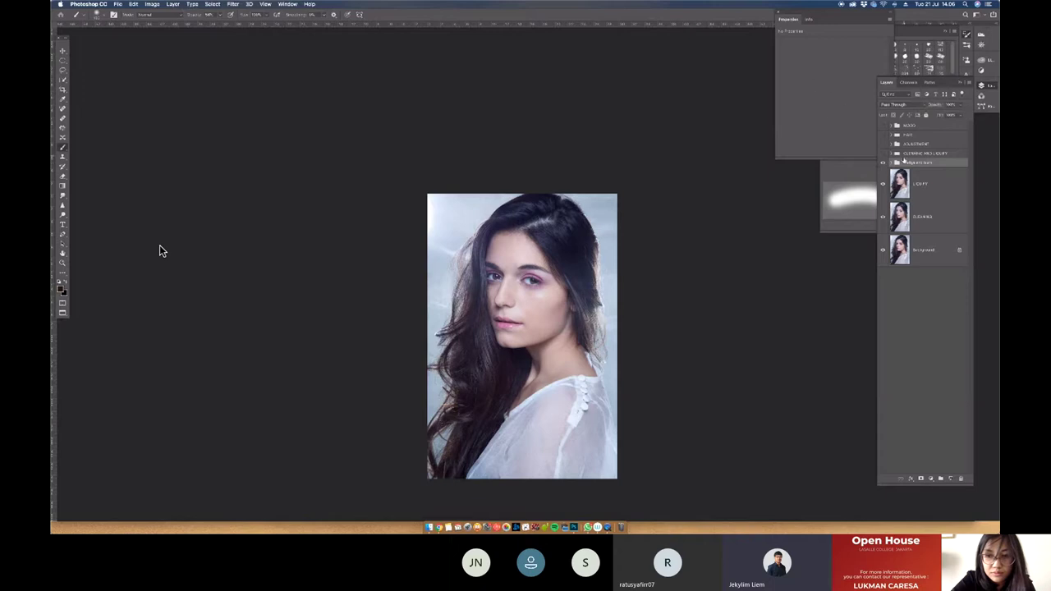
Step: Add a Color Balance adjustment layer above the dodge and burn group and shift its midtones slightly toward red and yellow
{"action": "left_click", "coordinate": [931, 478]}
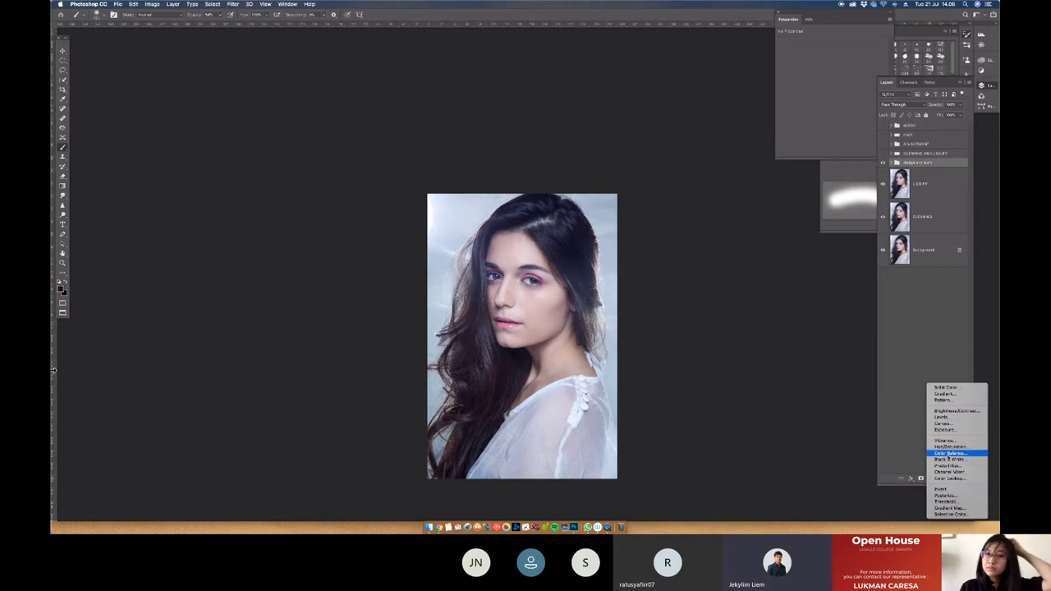
{"action": "left_click", "coordinate": [950, 454]}
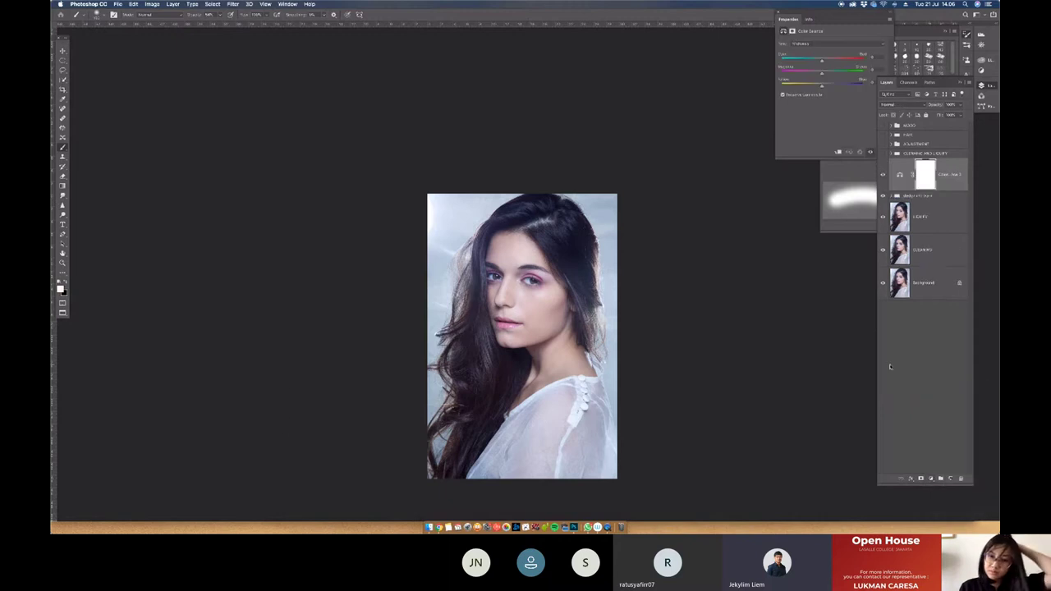
{"action": "key", "text": "super+equal"}
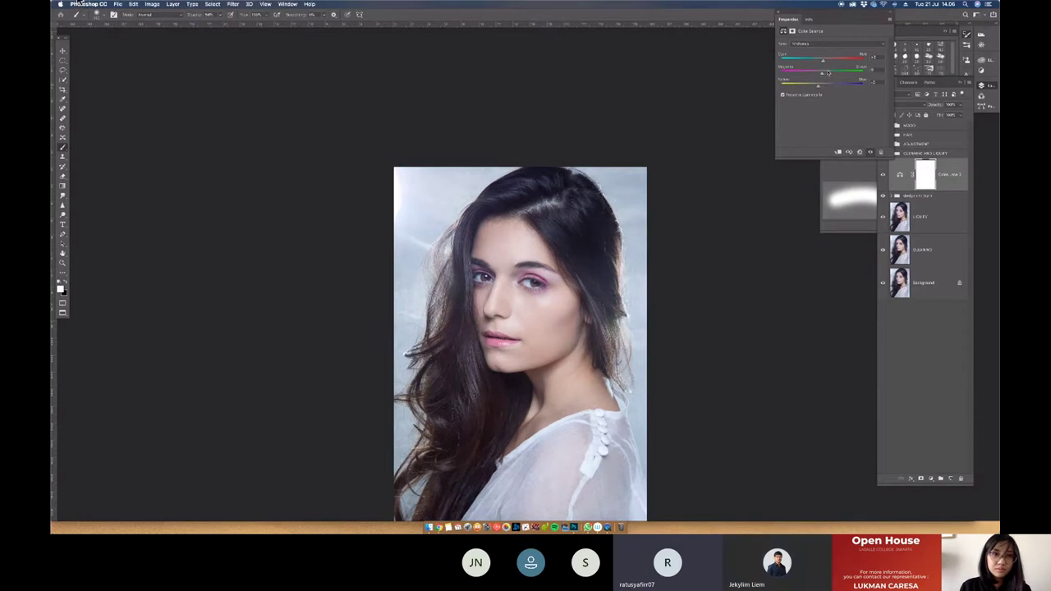
Step: Draw a white gradient upward on the cyan Color Fill layer's black mask to tint the lower part of the portrait
{"action": "mouse_move", "coordinate": [540, 156]}
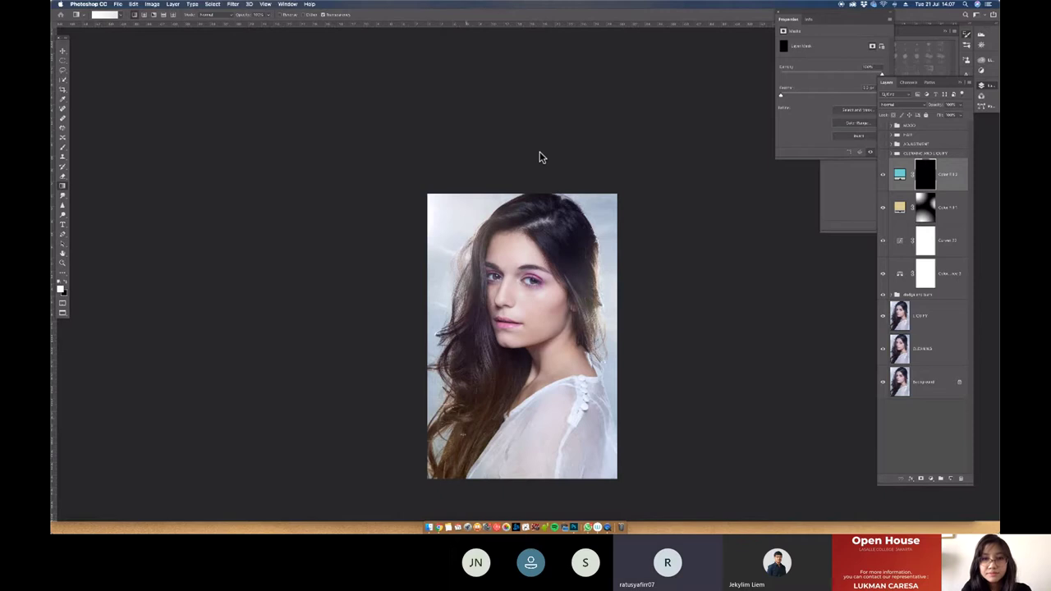
{"action": "left_click_drag", "start_coordinate": [441, 487], "coordinate": [478, 304]}
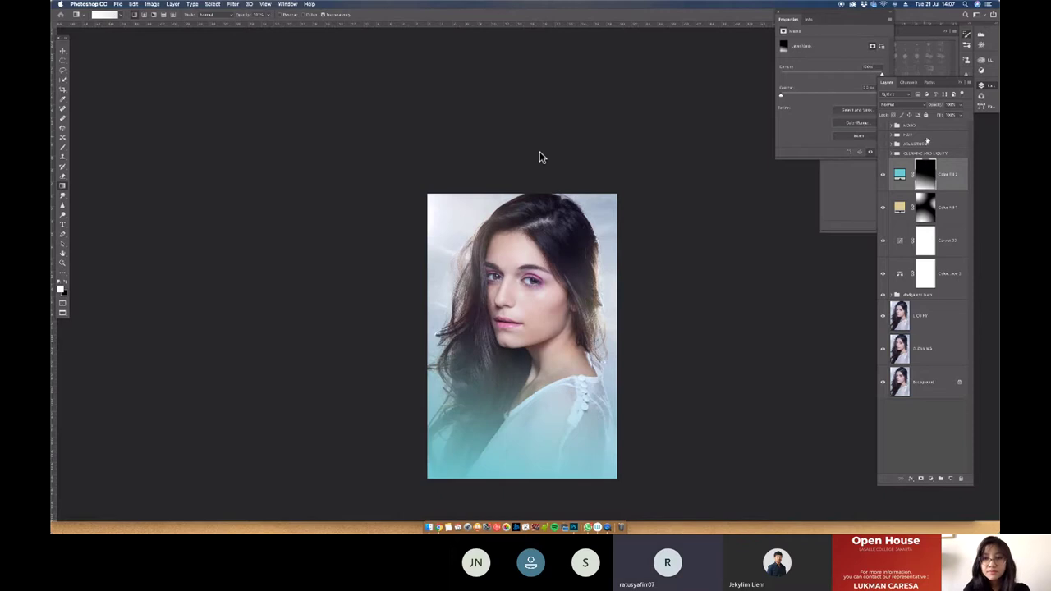
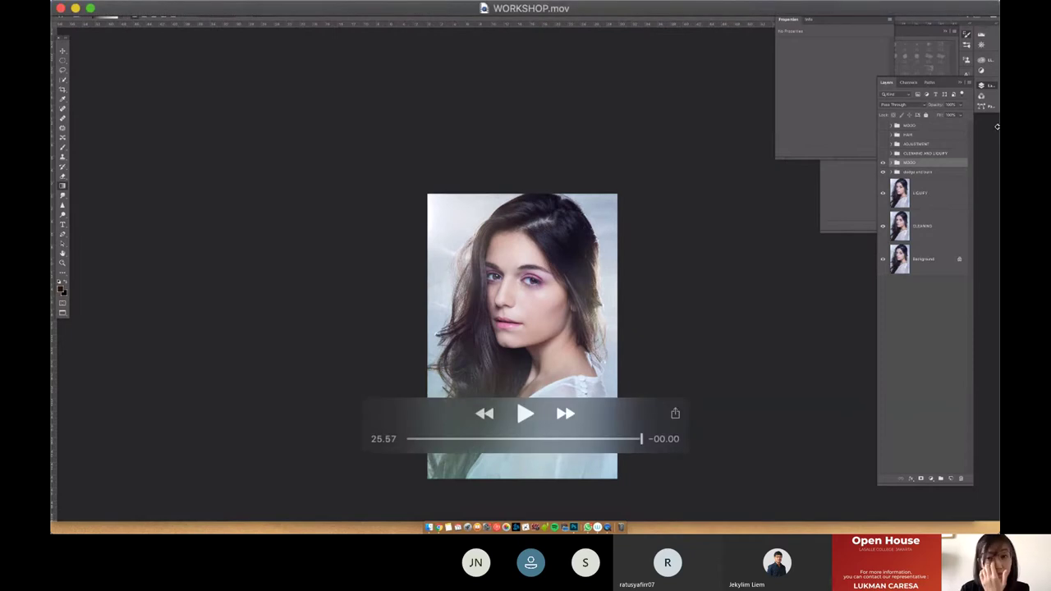
Step: Jump to the start of the WORKSHOP.mov recording to view the finished portrait, and return to the color layers near its end
{"action": "mouse_move", "coordinate": [444, 499]}
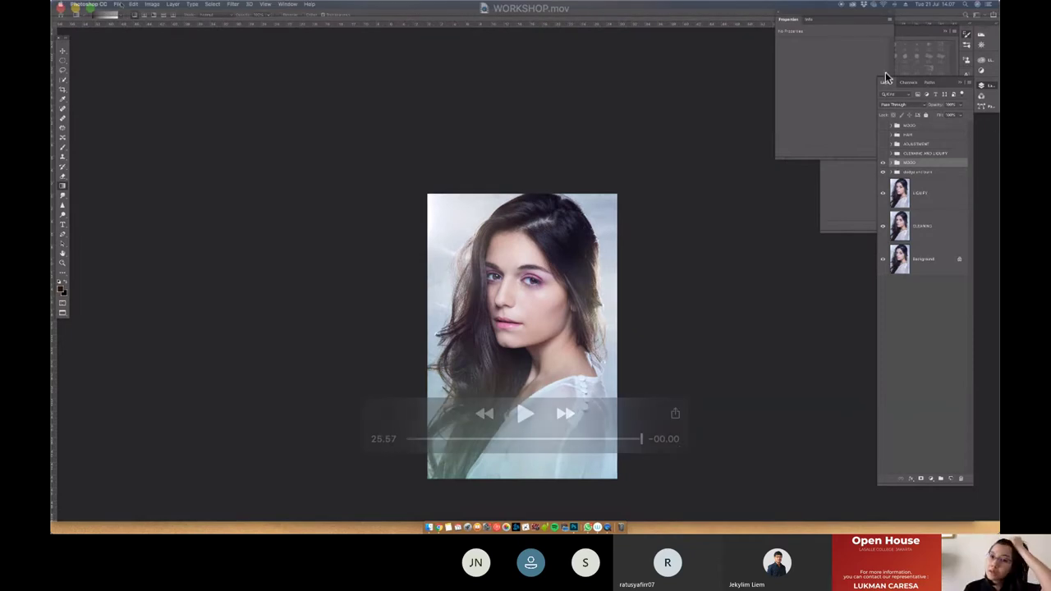
{"action": "left_click", "coordinate": [412, 439]}
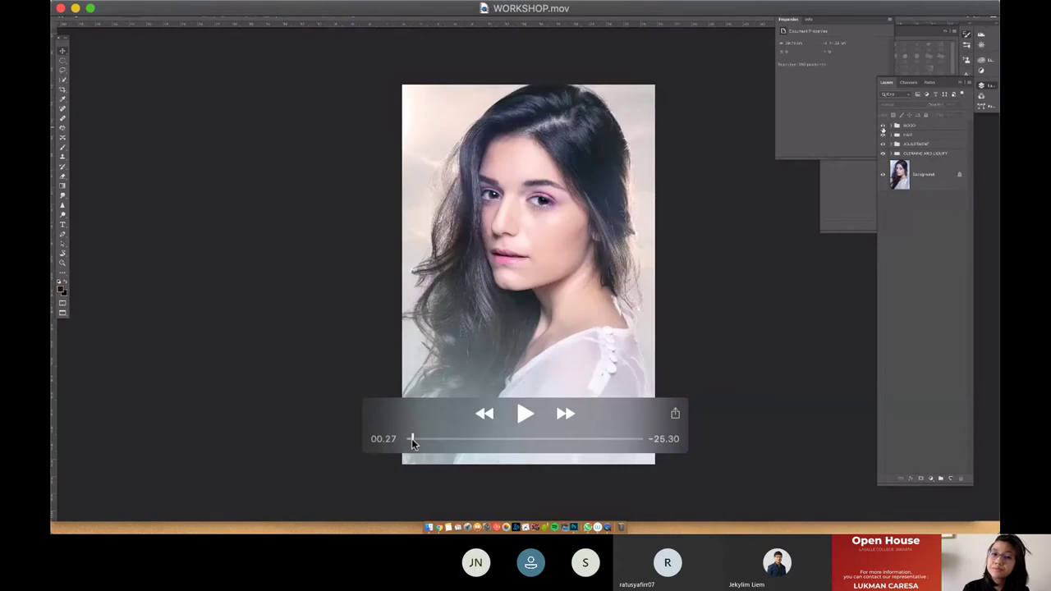
{"action": "left_click", "coordinate": [642, 439]}
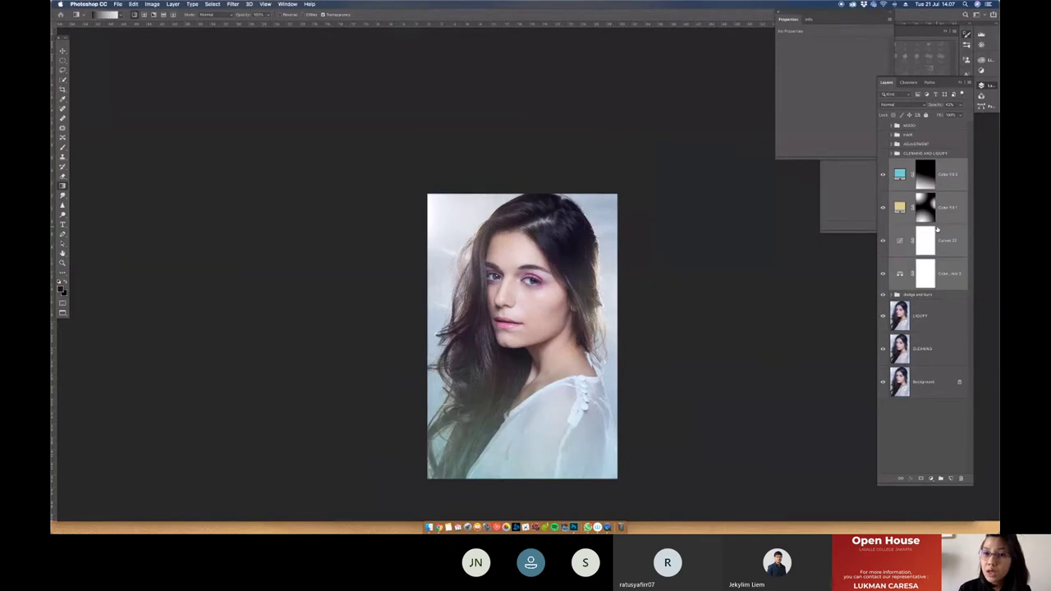
{"action": "mouse_move", "coordinate": [947, 188]}
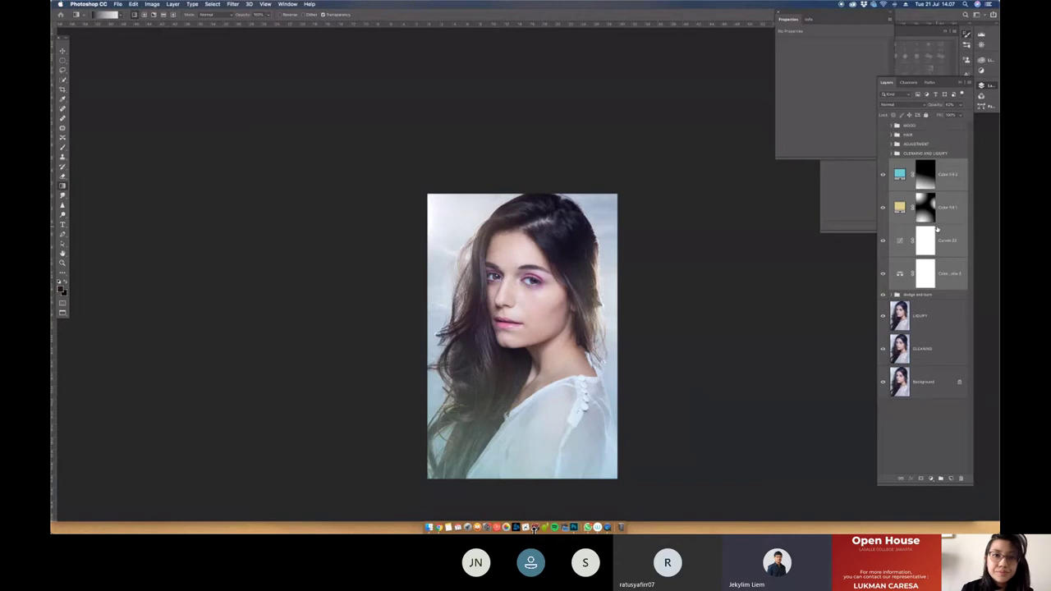
{"action": "mouse_move", "coordinate": [427, 329]}
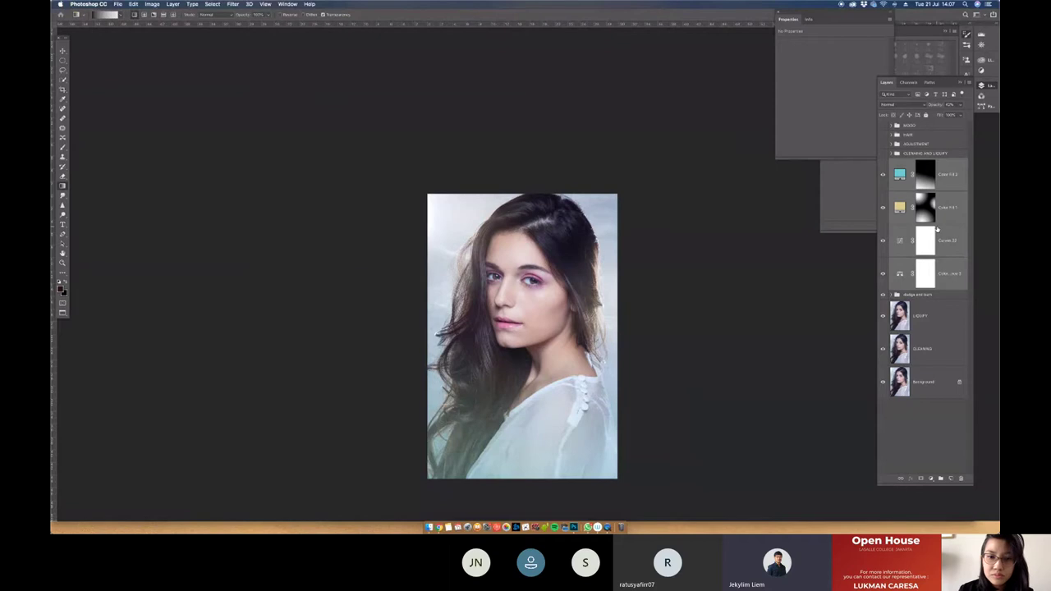
Step: Switch to the PowerPoint presentation and start the slide show from the current "Students' works" slide
{"action": "mouse_move", "coordinate": [357, 430]}
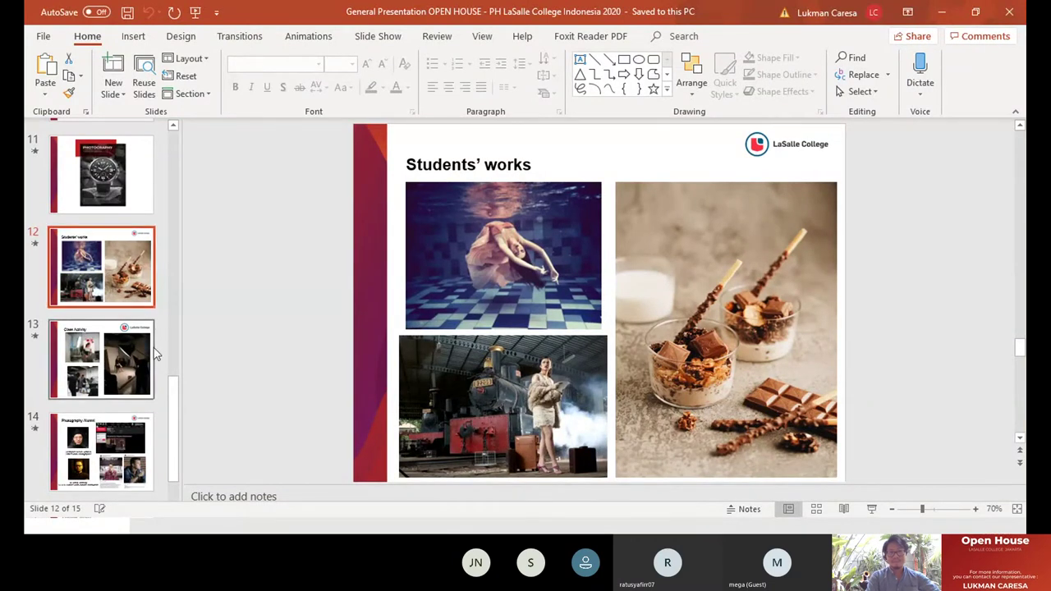
{"action": "left_click", "coordinate": [388, 46]}
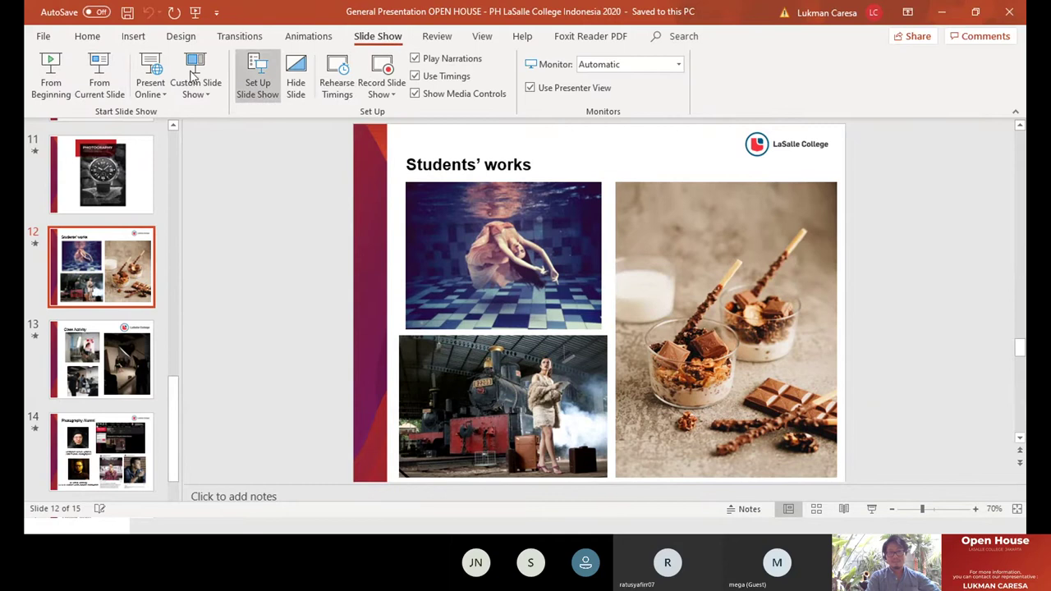
{"action": "left_click", "coordinate": [99, 74]}
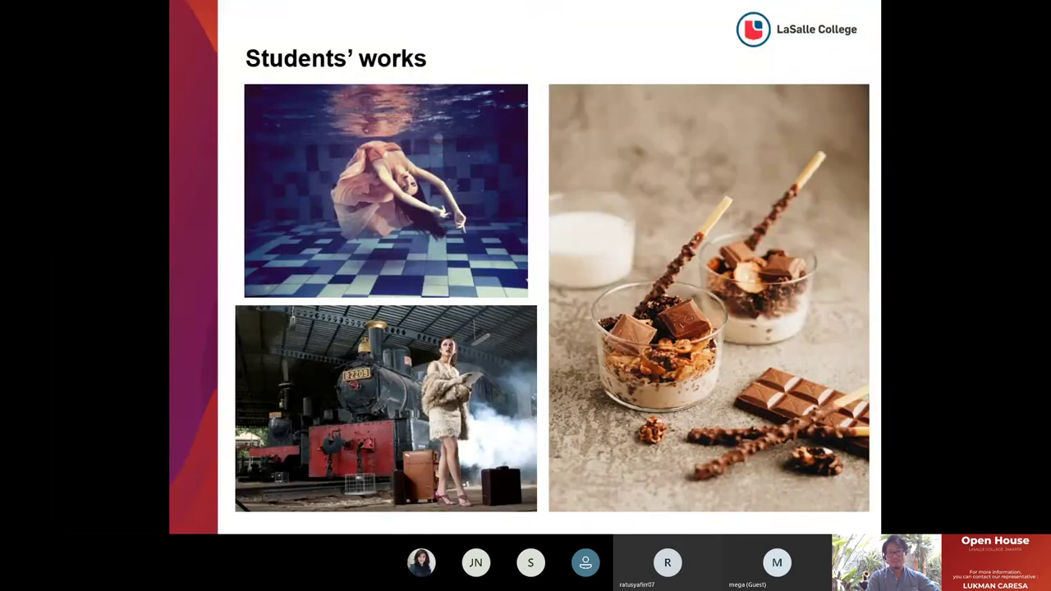